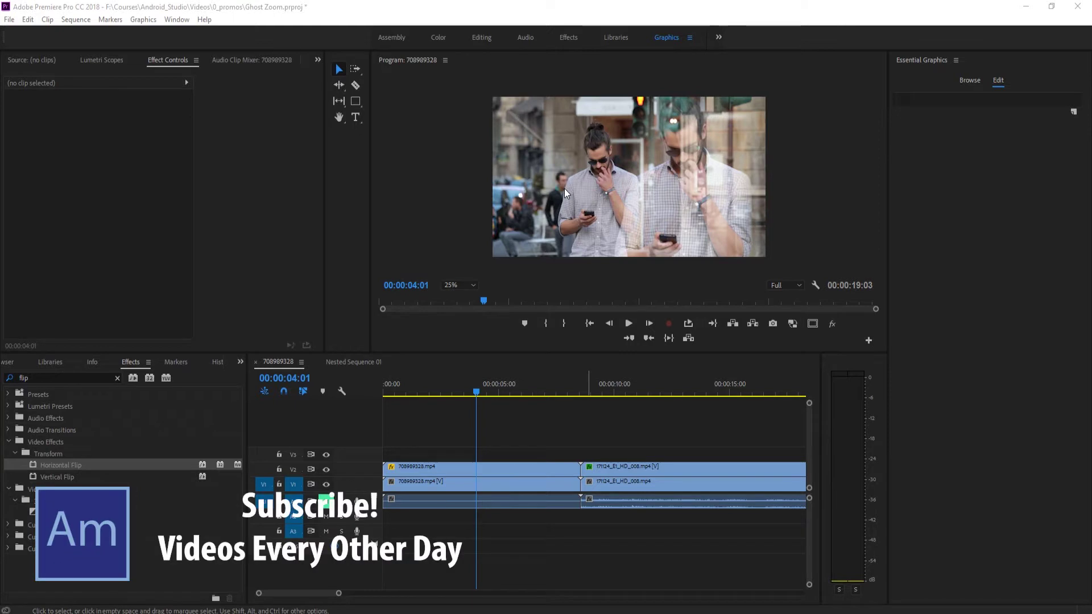
Preview the finished ghost example full-screen, fitted to the frame, pausing on the cliff shot.
key("grave")
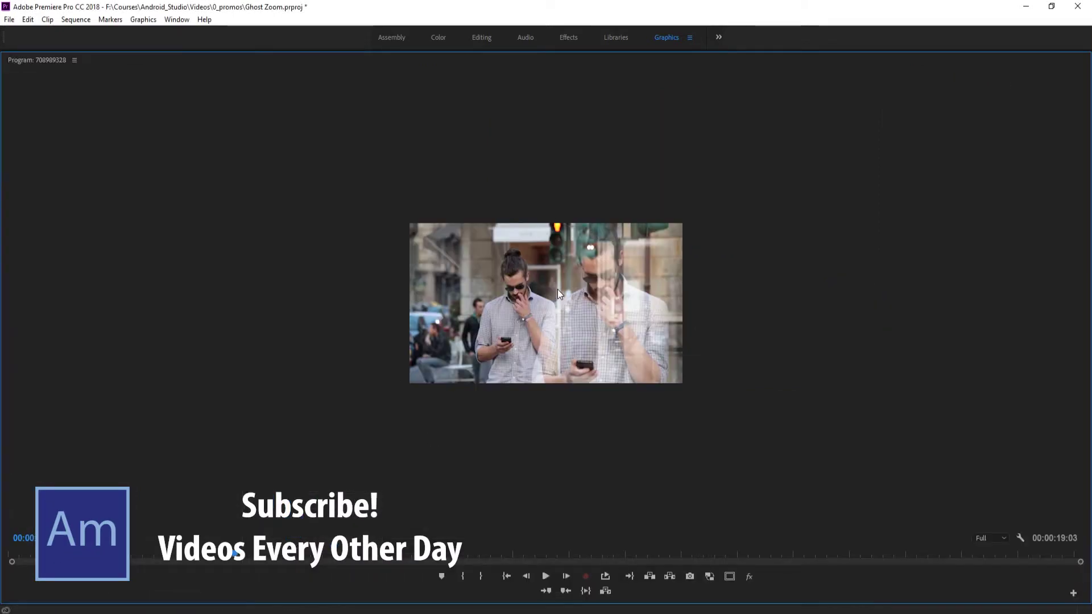
left_click(94, 538)
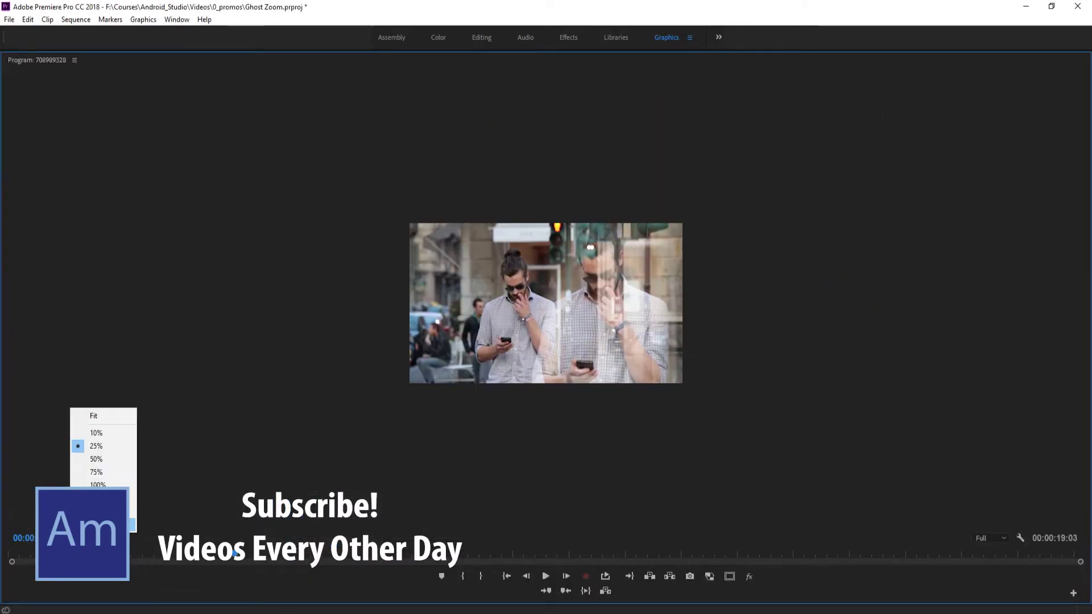
left_click(97, 414)
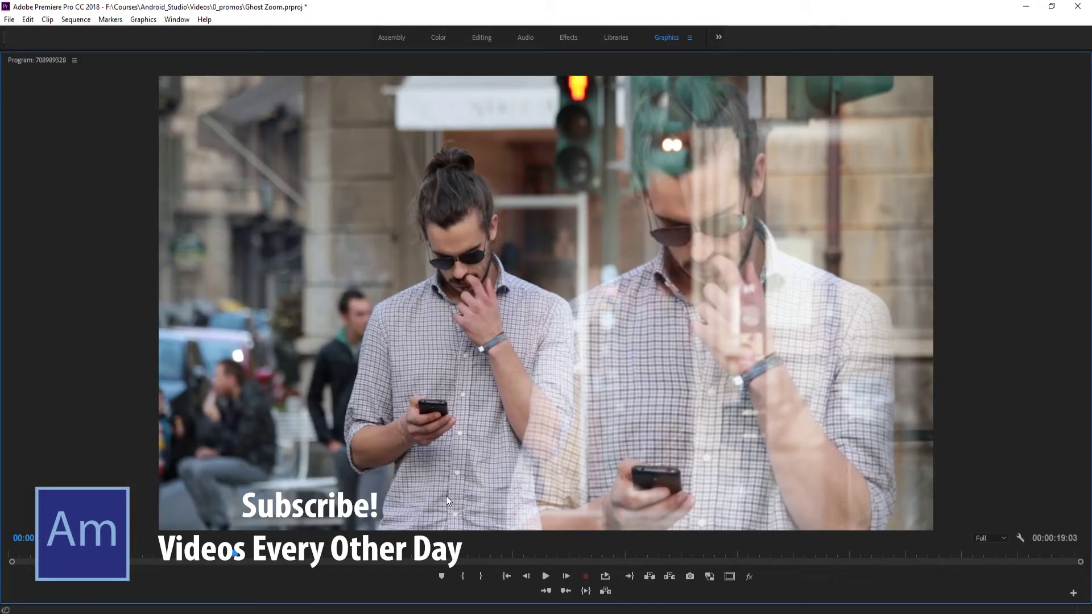
key("space")
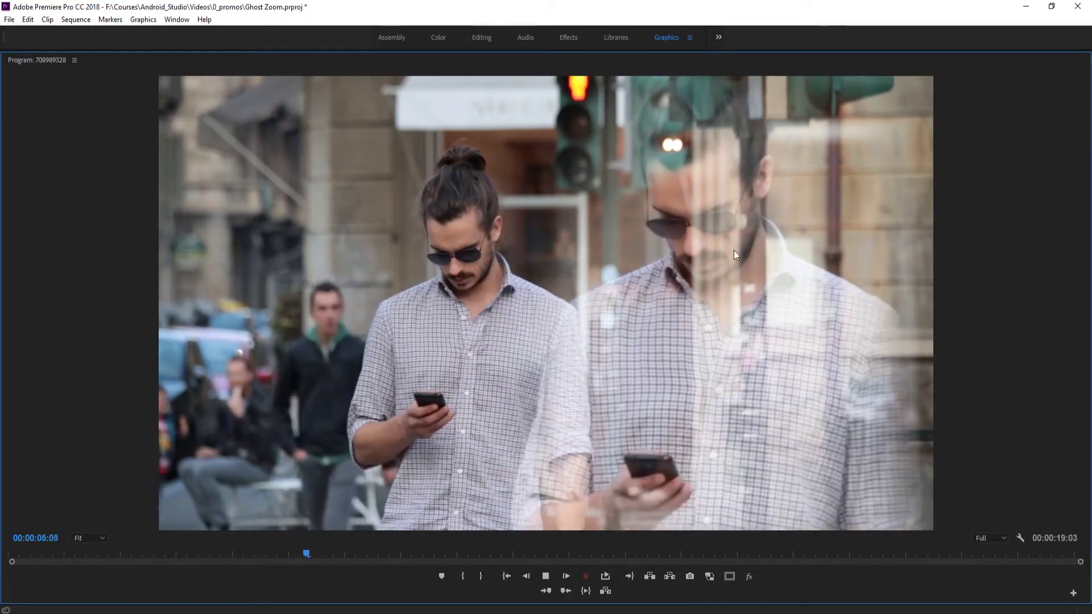
key("space")
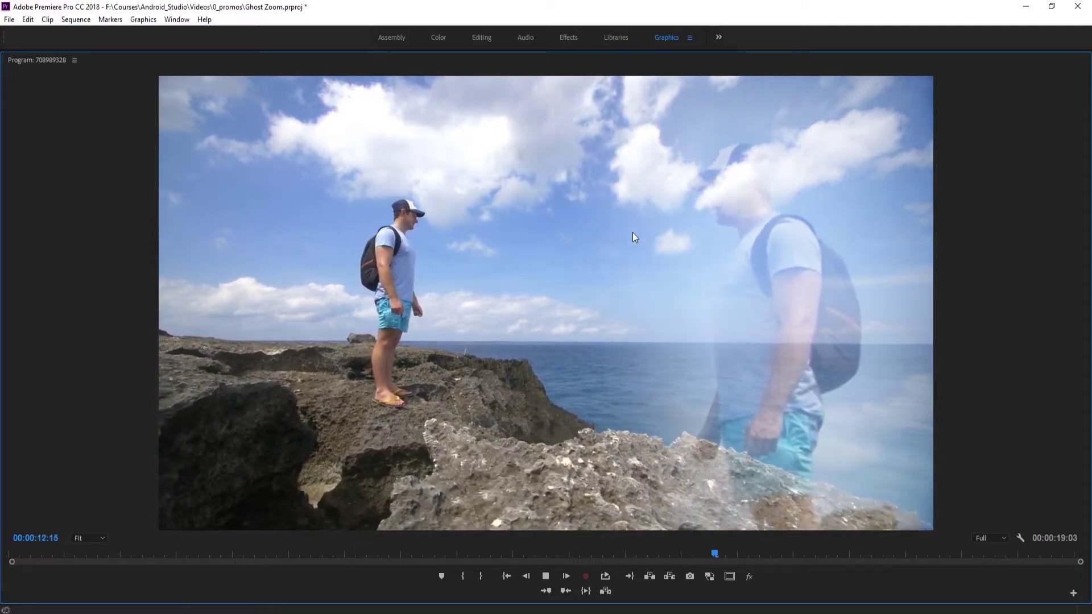
key("space")
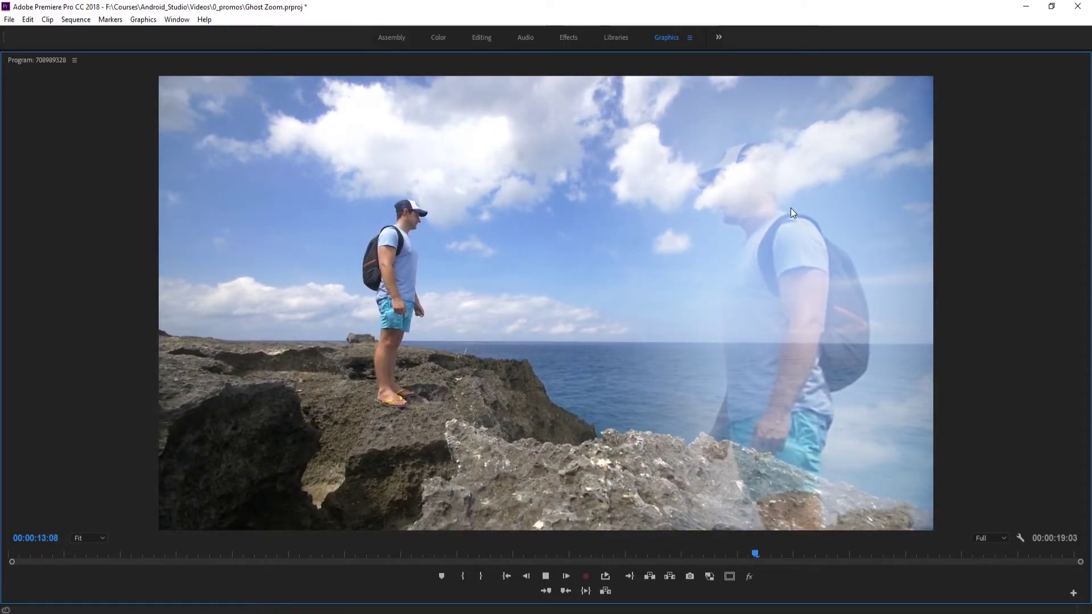
key("space")
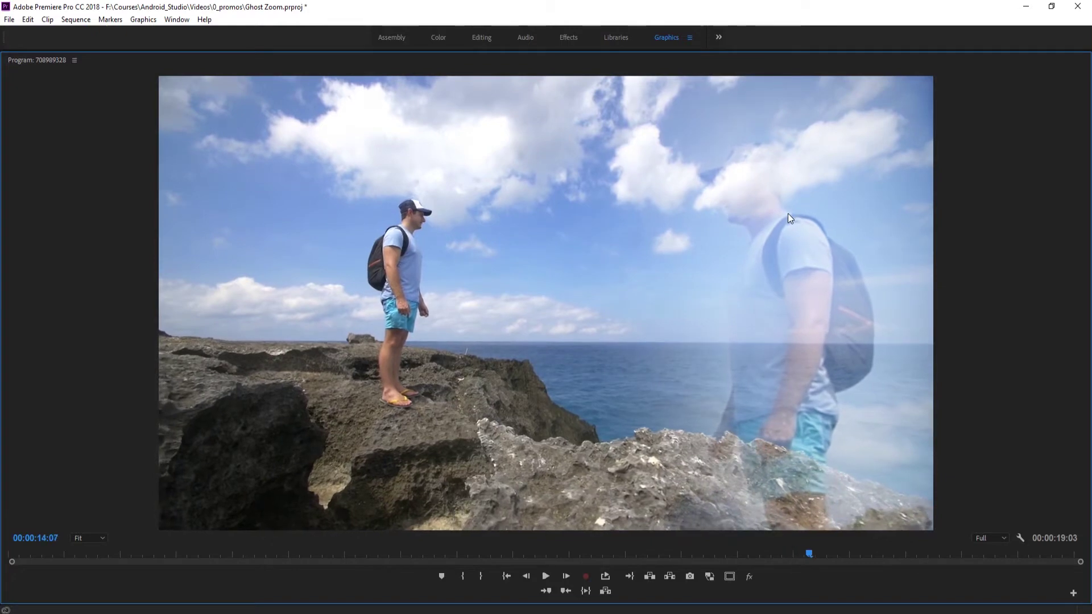
key("grave")
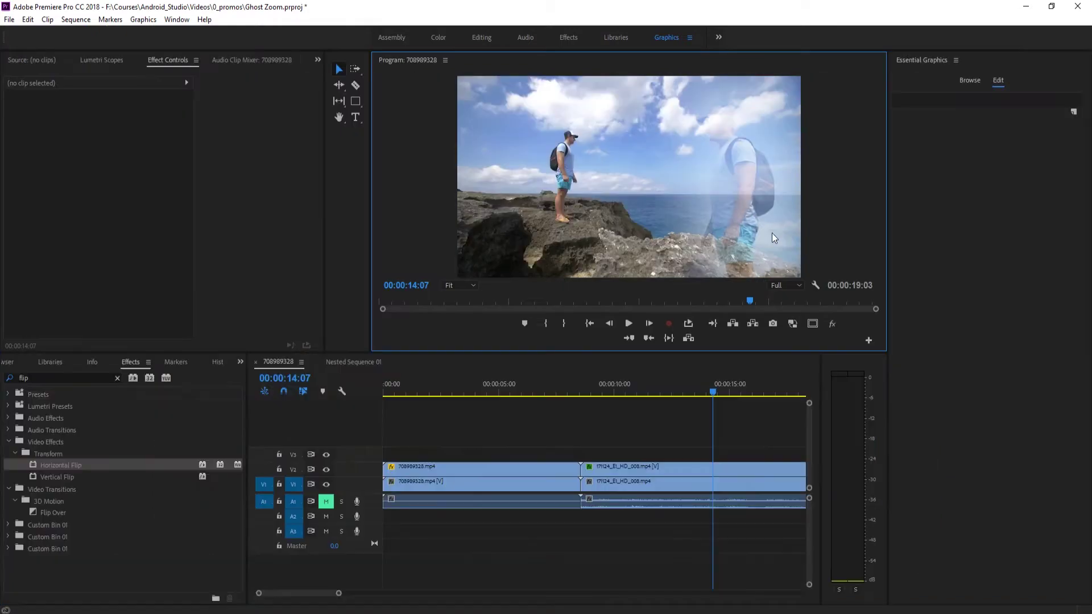
Delete all timeline clips and place 708989328.mp4 on V1 at 00:00.
left_click_drag(676, 432, 487, 537)
key("Delete")
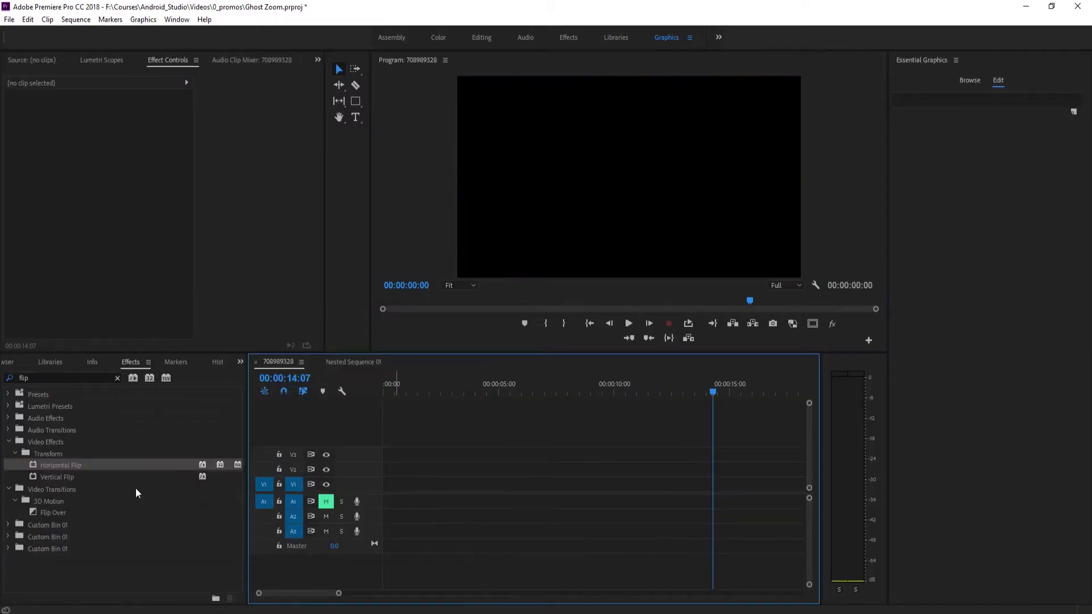
left_click(9, 364)
scroll(10, 362, "up", 1)
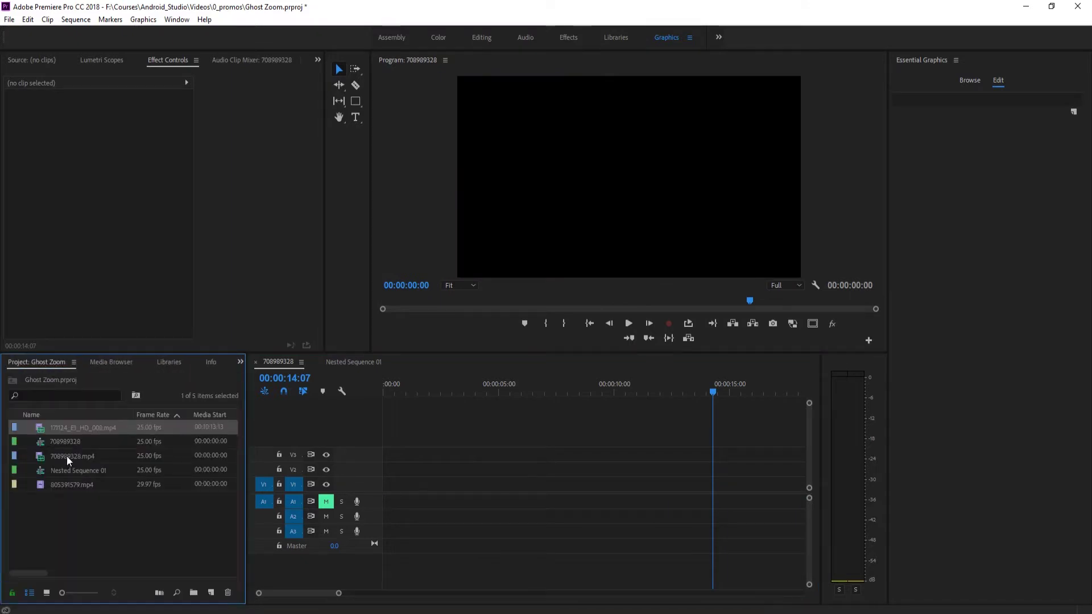
left_click_drag(63, 456, 398, 488)
left_click_drag(410, 385, 366, 374)
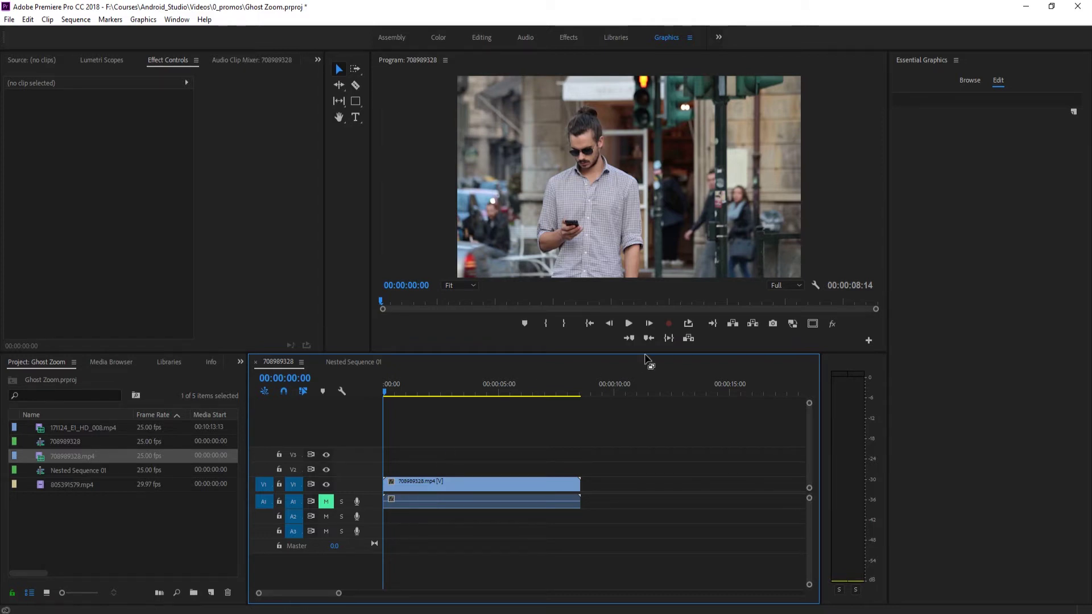
Play the 708989328.mp4 clip, then duplicate it onto V2.
left_click(629, 323)
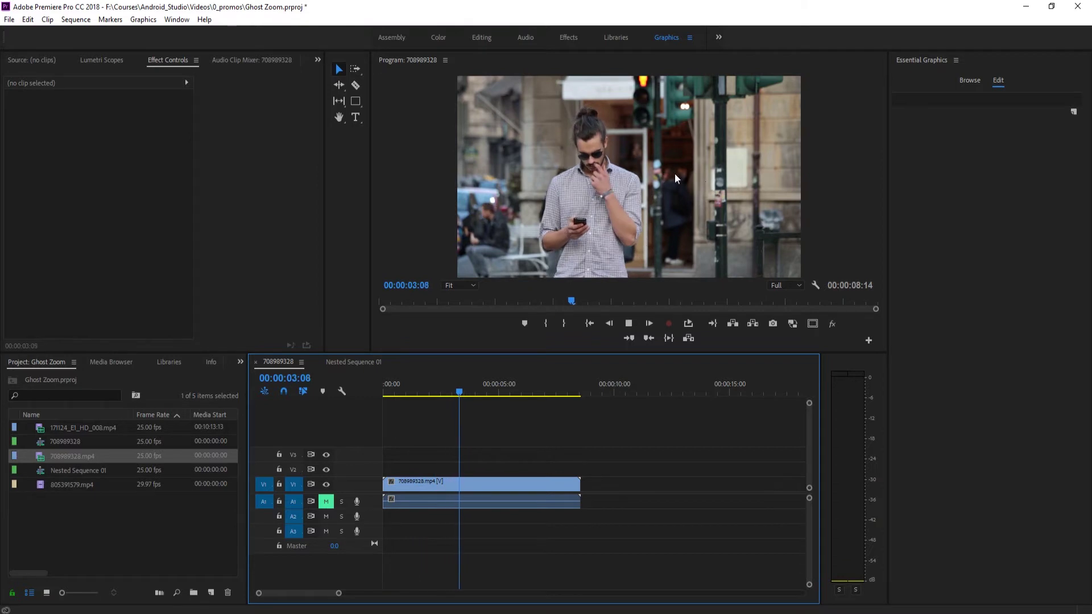
left_click(399, 389)
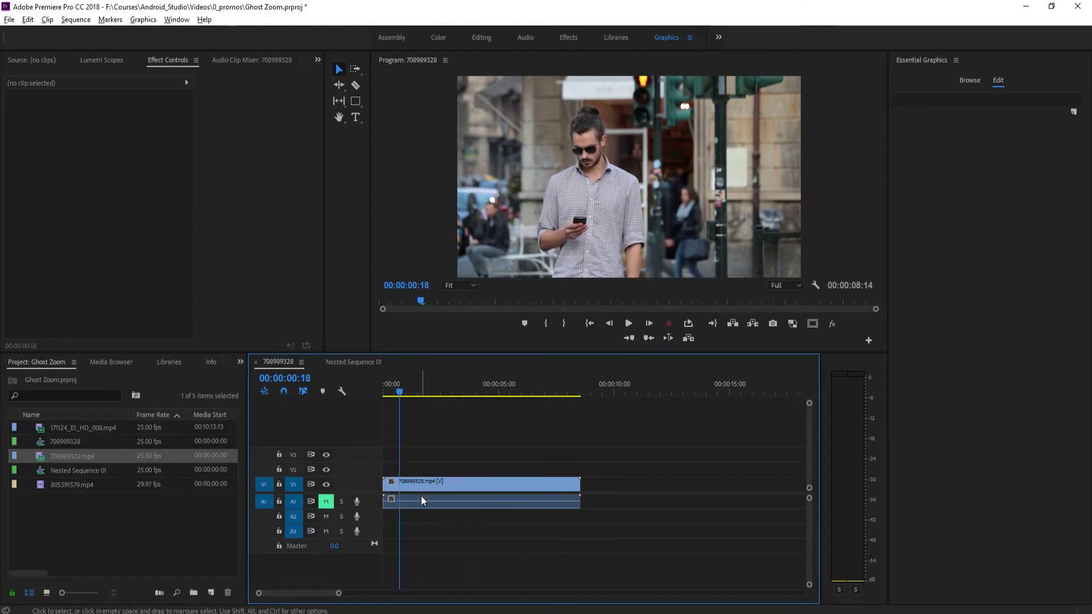
left_click_drag(429, 479, 430, 473)
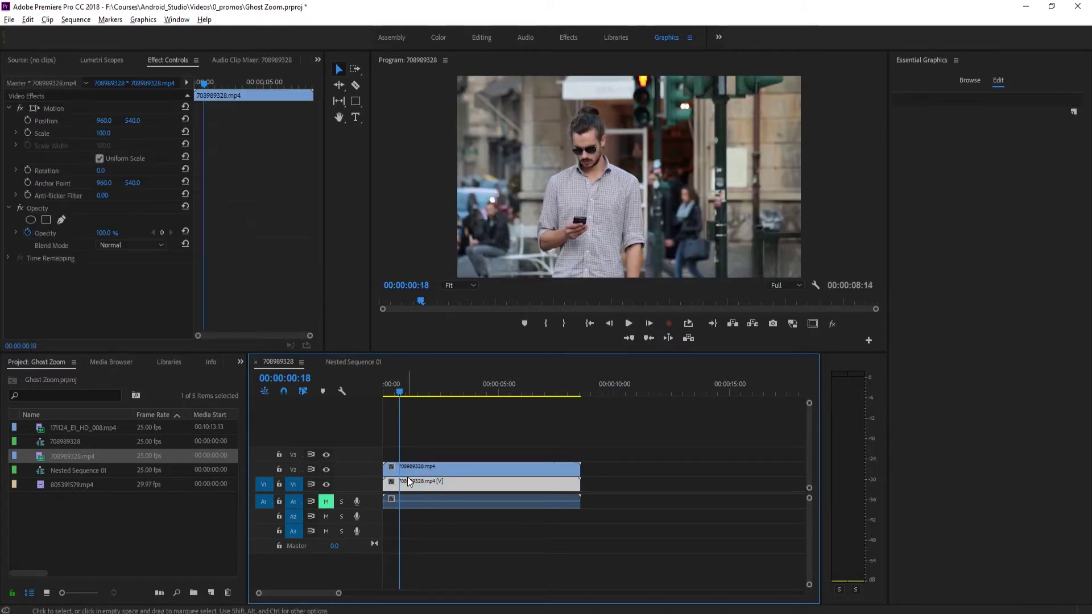
Set the V2 copy's Opacity blend mode to Screen.
left_click(407, 479)
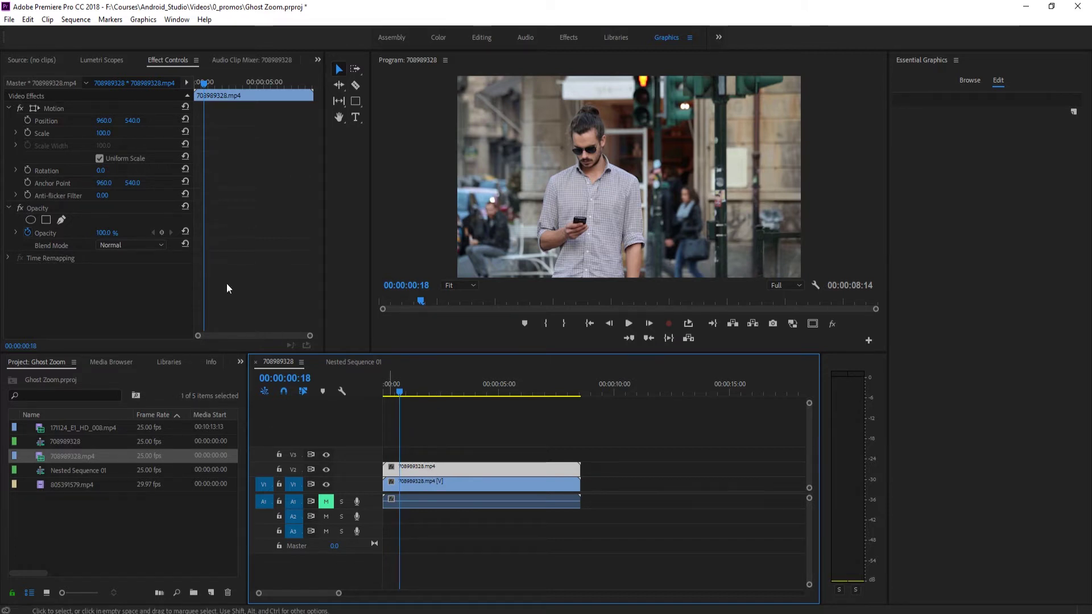
left_click(112, 245)
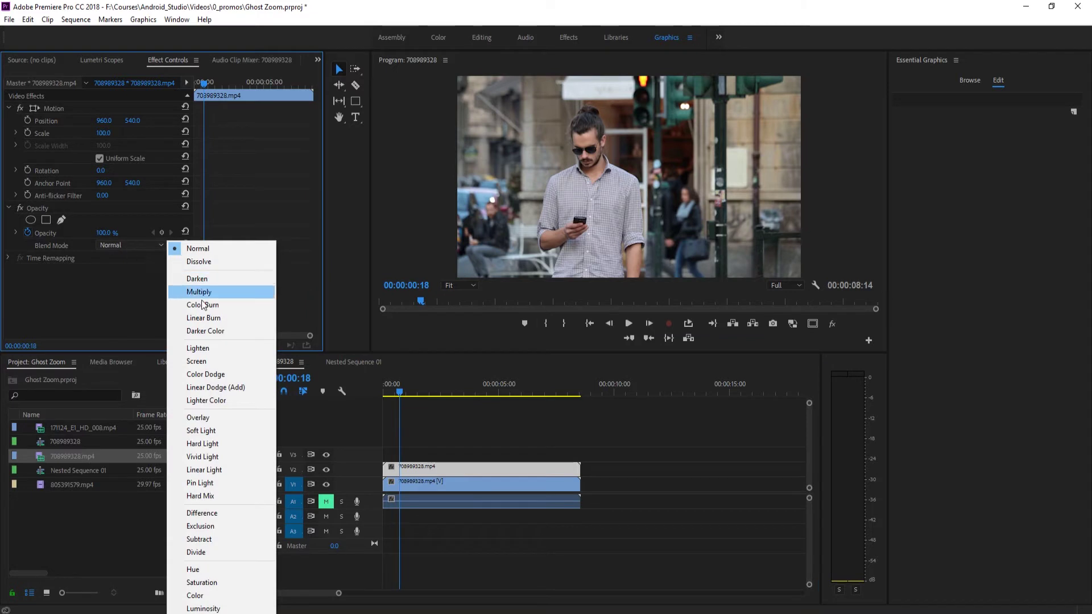
left_click(198, 360)
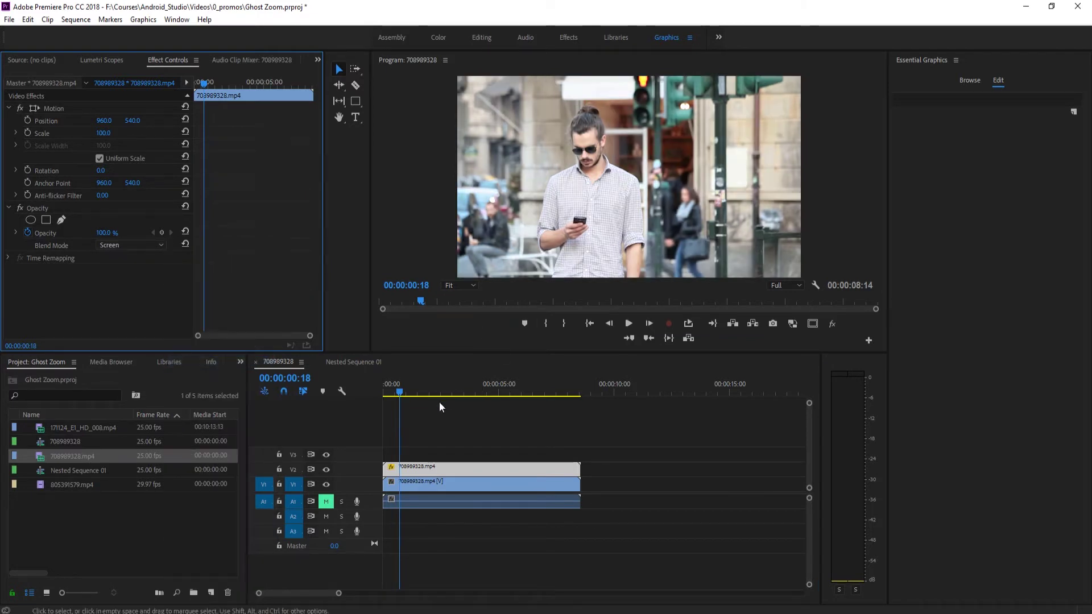
Scale the Screen-blended top copy up to about 154 and move it to position X 1761.
left_click_drag(98, 137, 117, 136)
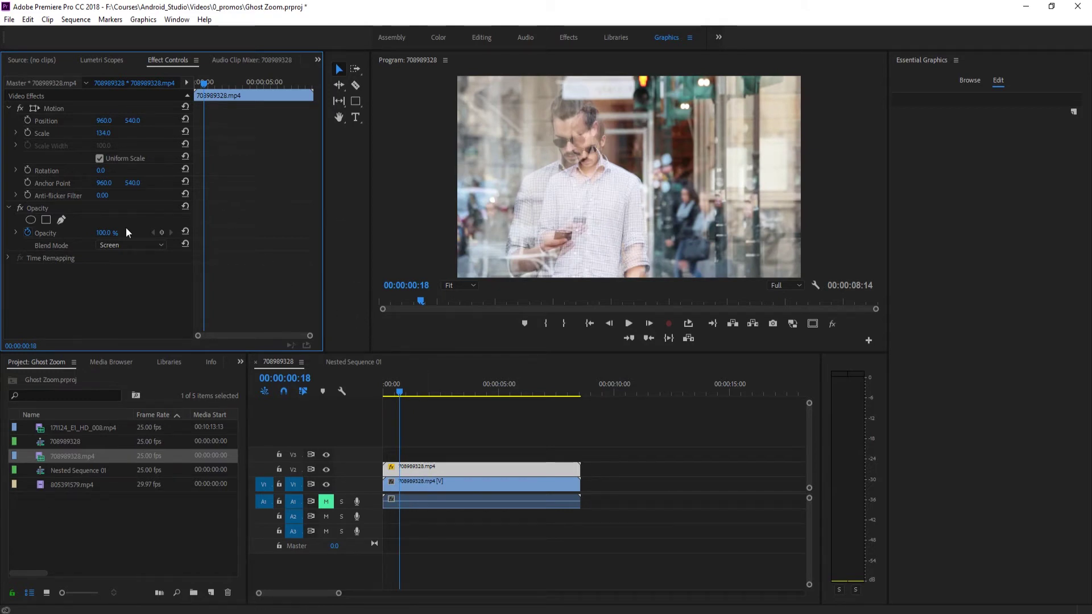
left_click_drag(100, 141, 113, 141)
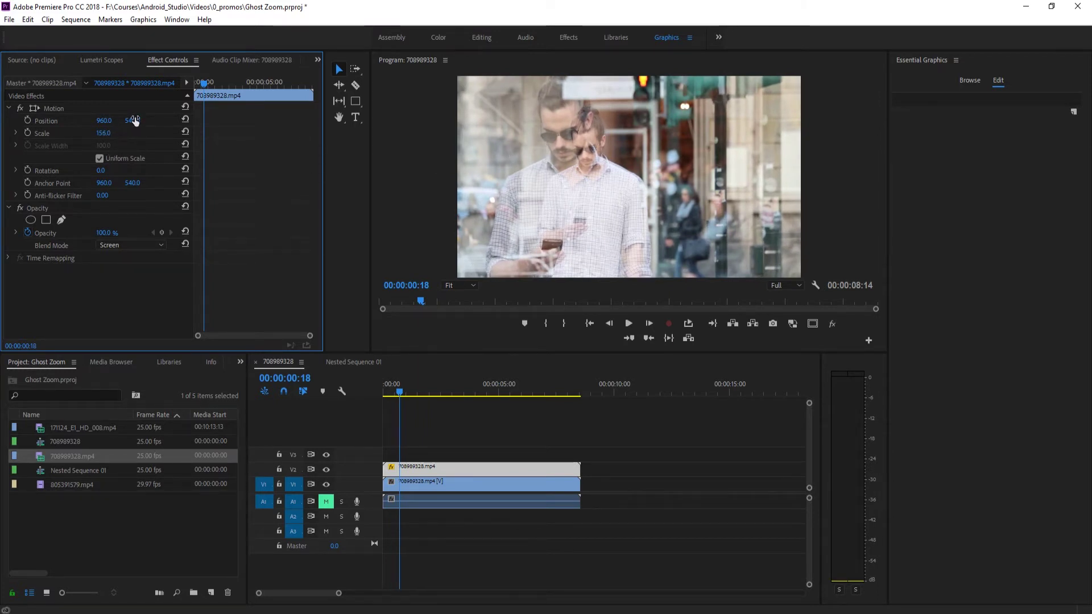
left_click_drag(107, 123, 306, 123)
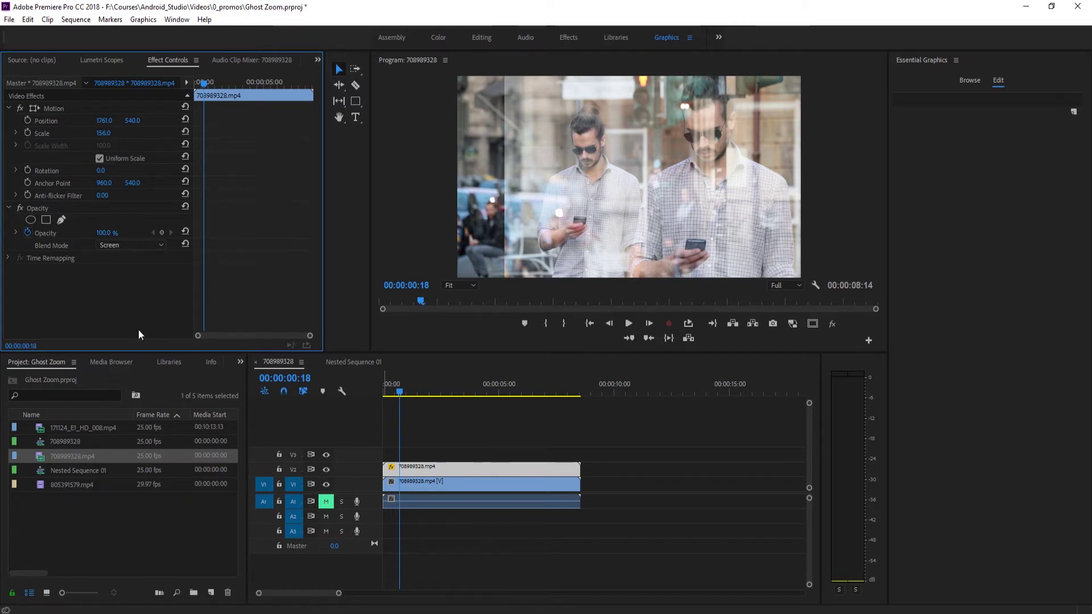
left_click(42, 207)
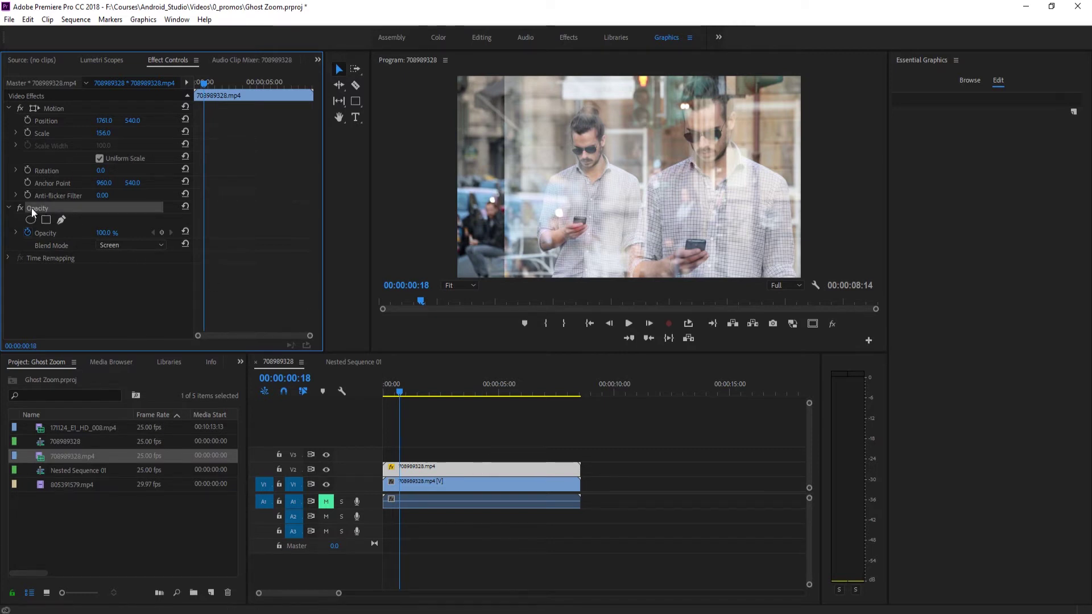
Zoom the preview to 25% and draw a closed pen mask around the man on the V2 copy.
left_click(61, 220)
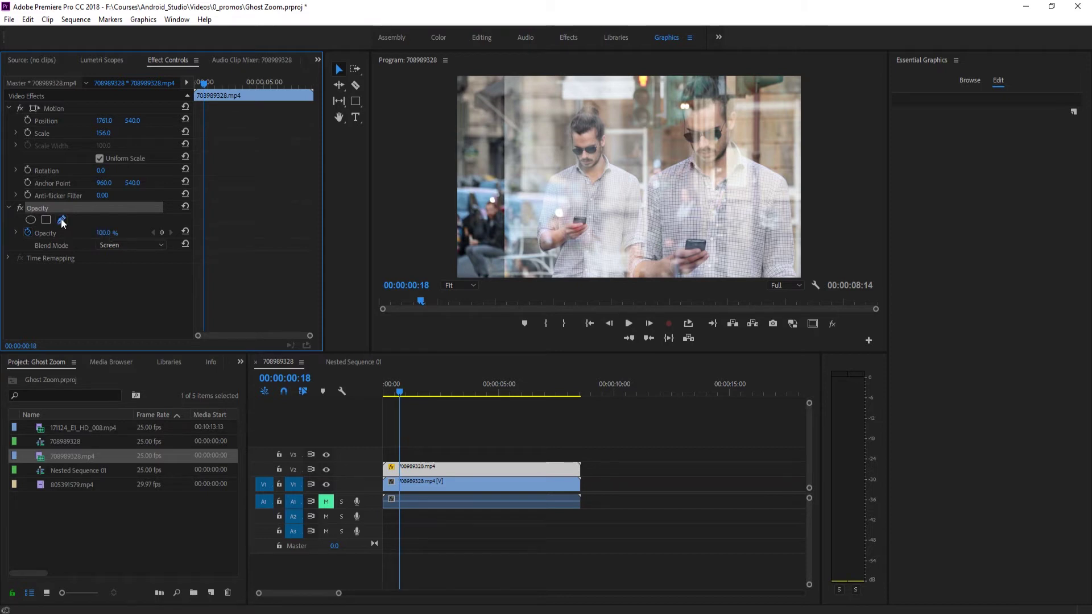
left_click(456, 284)
left_click(467, 333)
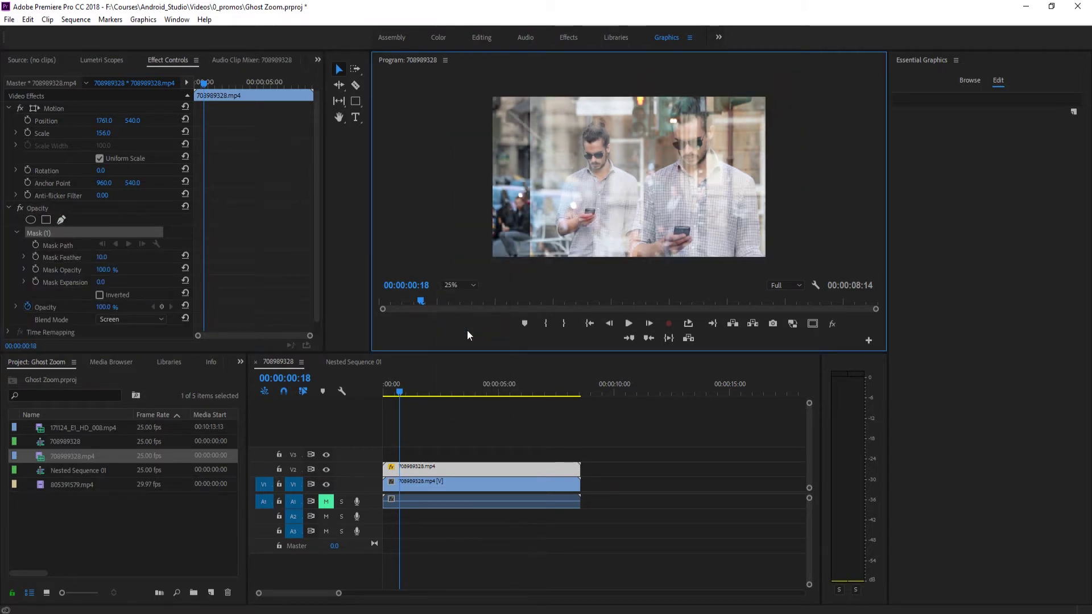
left_click(622, 264)
left_click(634, 176)
left_click(660, 151)
left_click(664, 94)
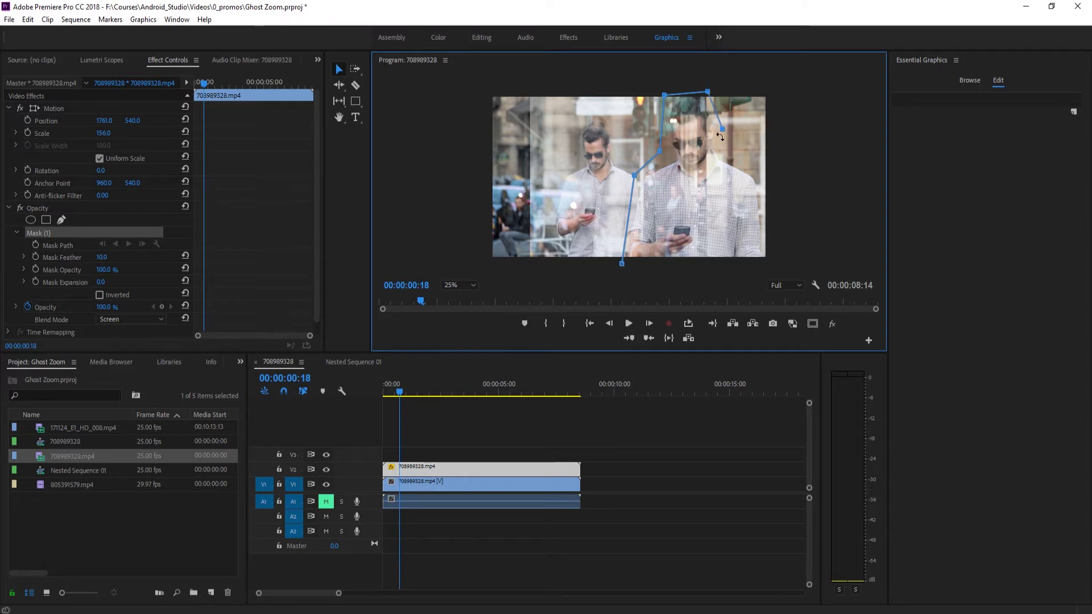
left_click(754, 170)
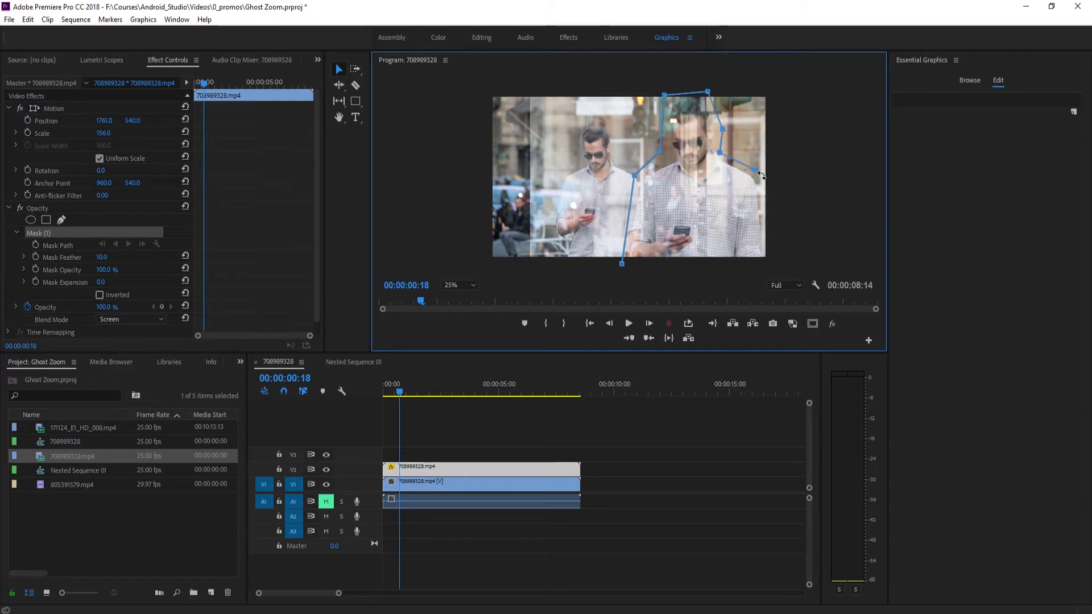
left_click(770, 268)
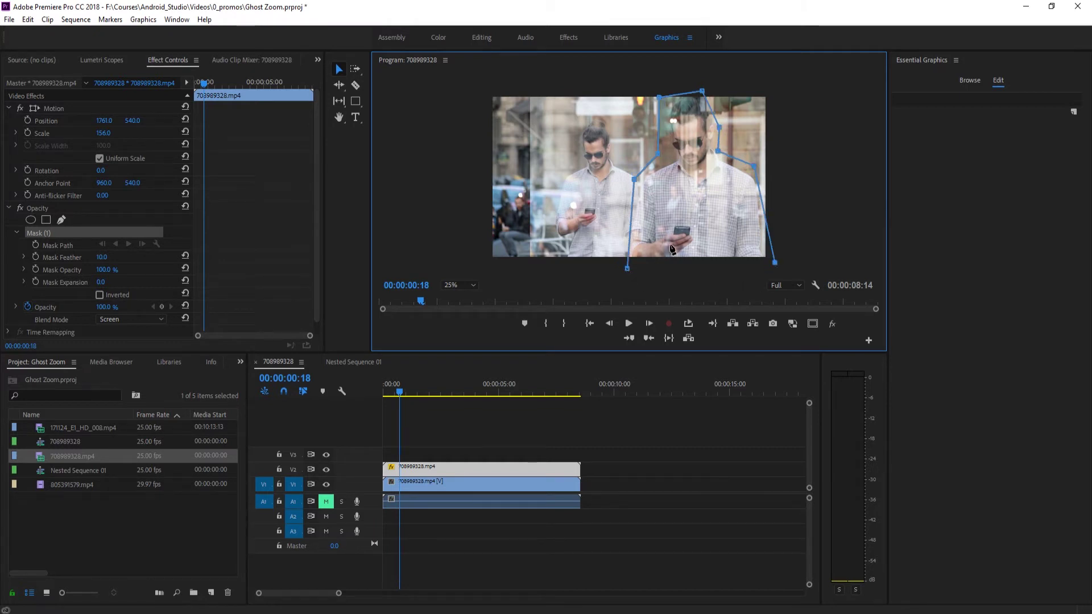
left_click(621, 264)
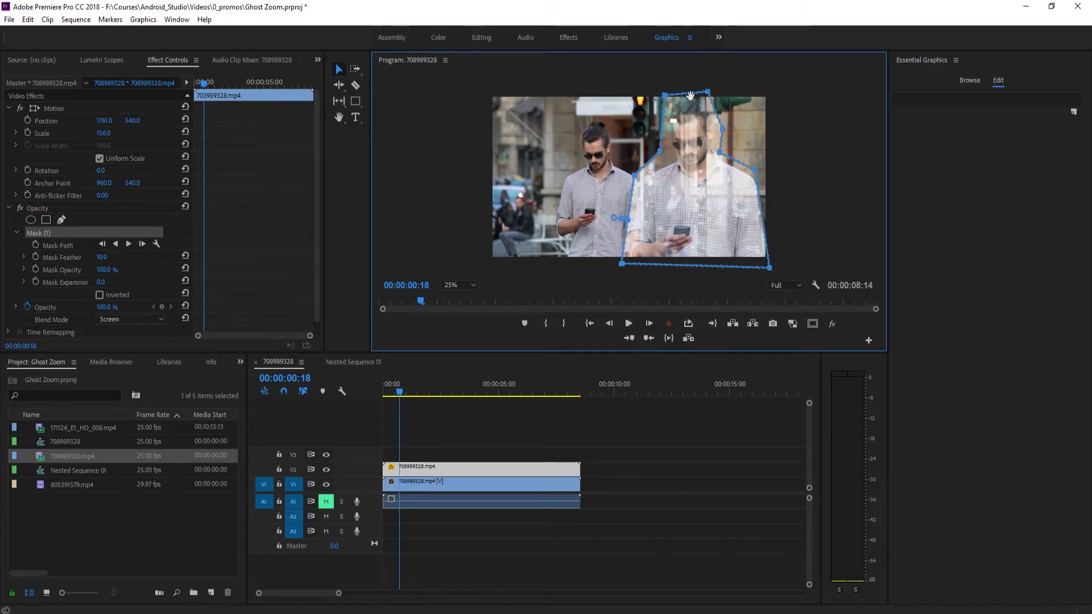
Set the mask feather to 116 and preview the softened ghost.
left_click(494, 456)
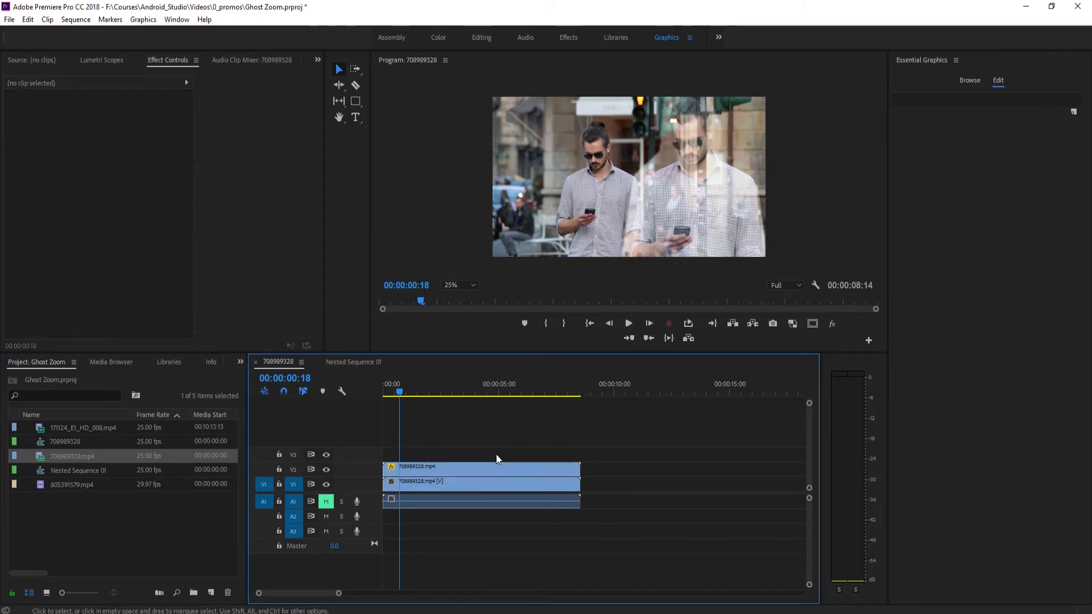
left_click(502, 470)
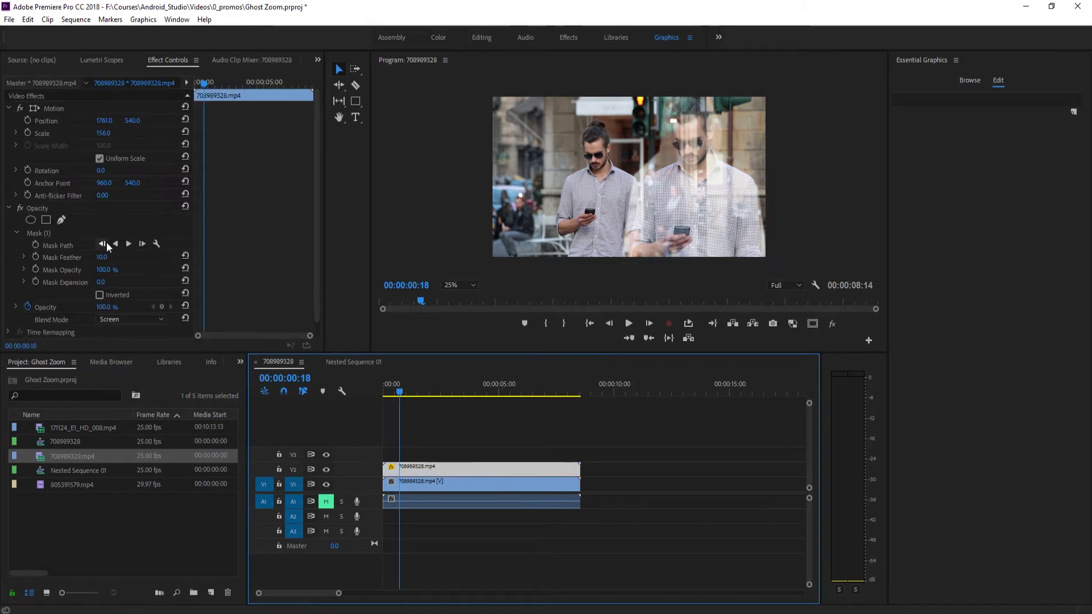
left_click(50, 232)
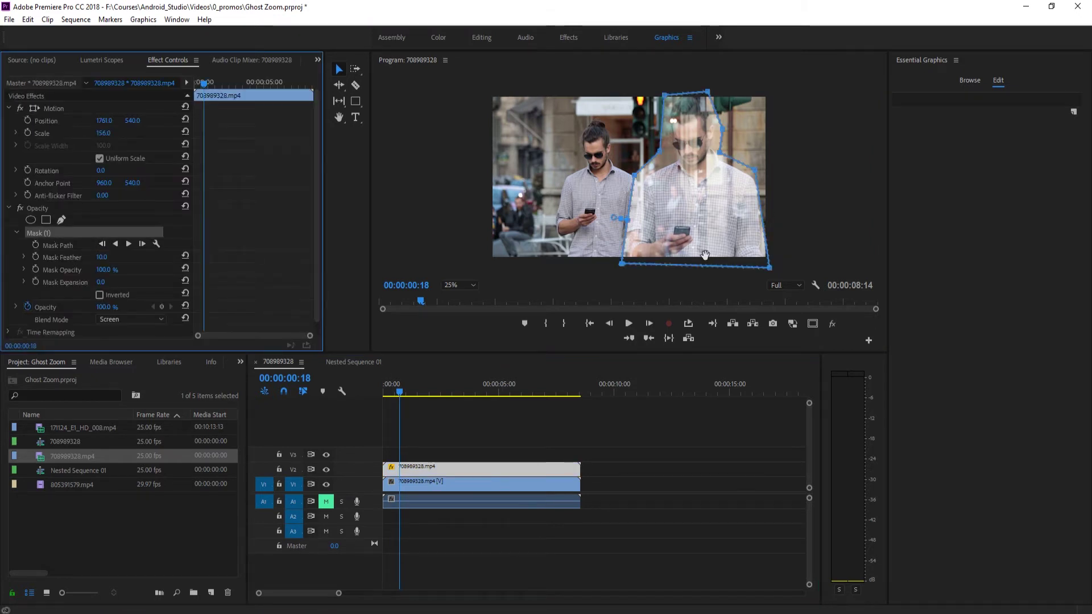
left_click_drag(103, 257, 162, 257)
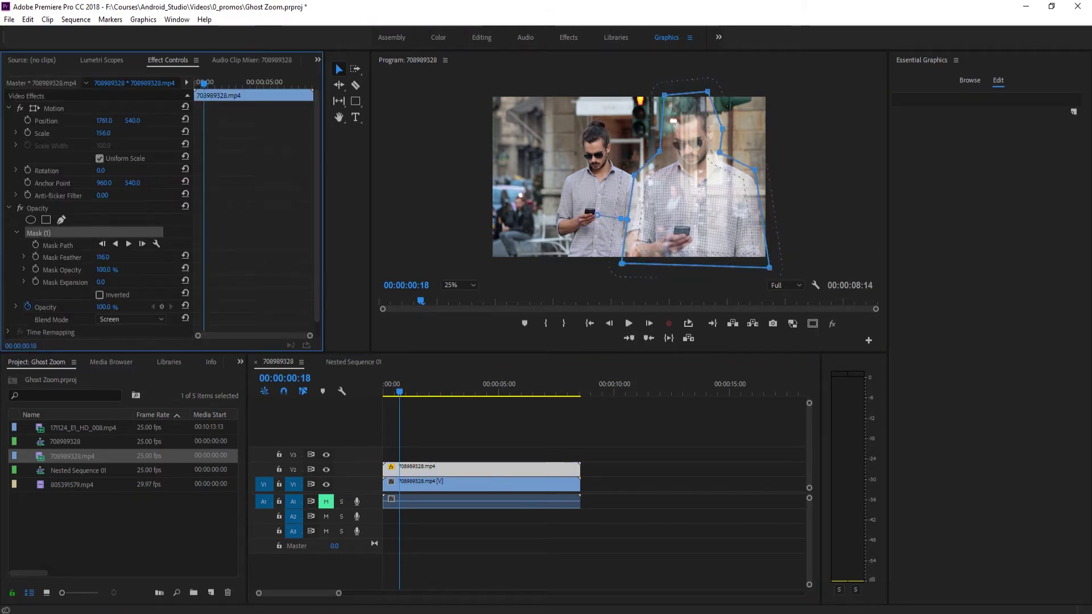
left_click(454, 419)
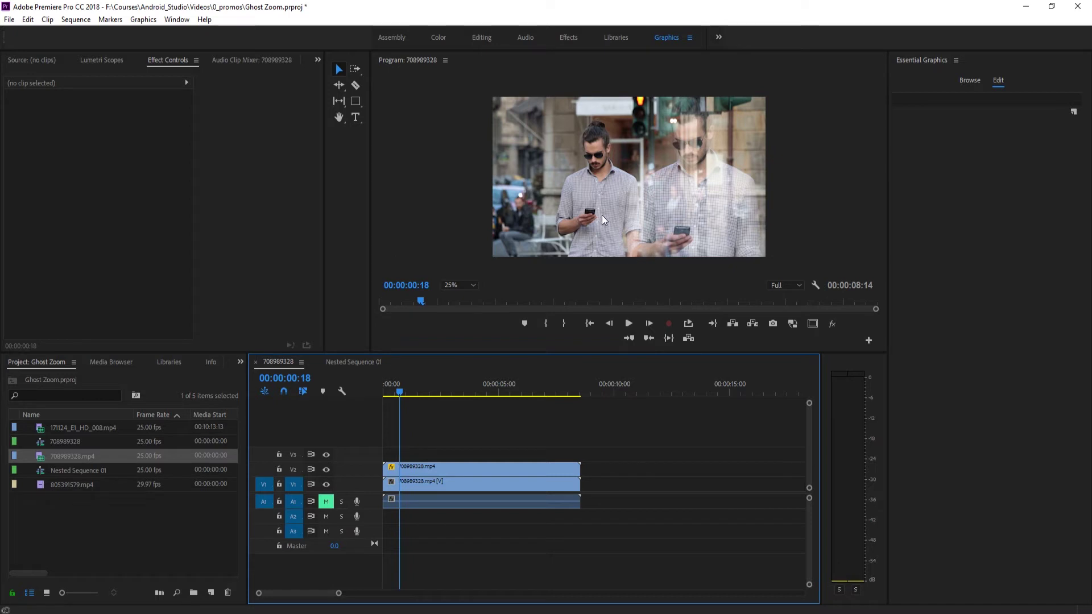
Play back the ghost effect, toggling the V2 layer off and on to compare.
left_click_drag(401, 392, 373, 386)
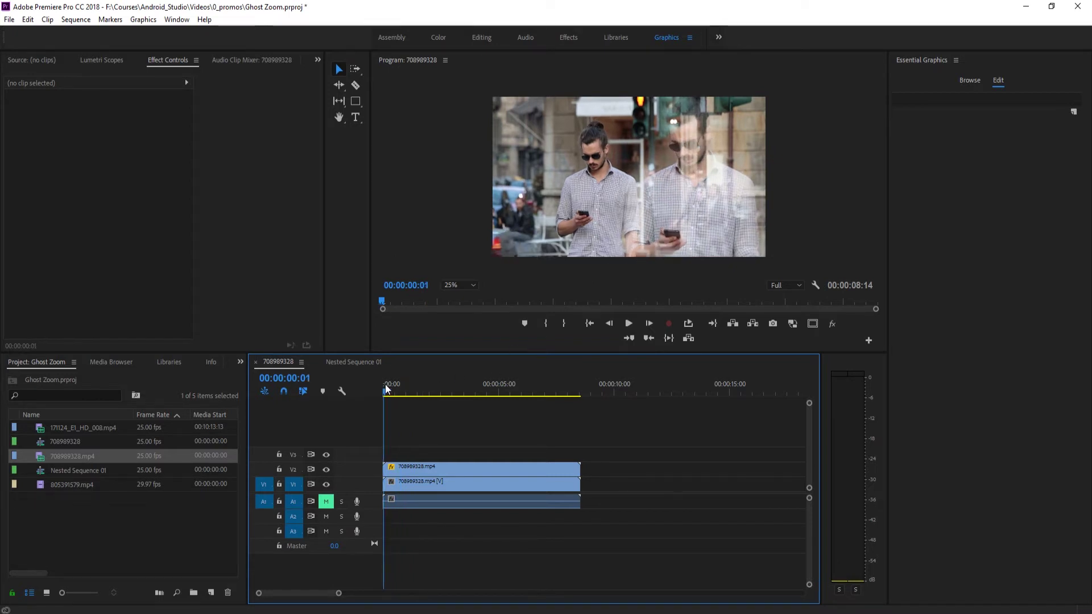
key("space")
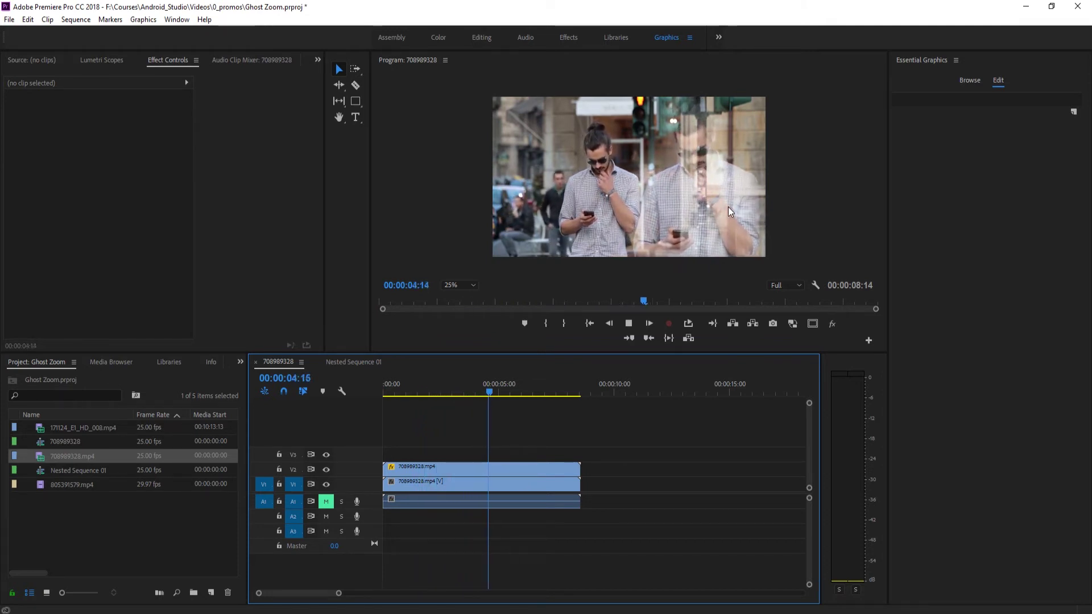
key("space")
left_click_drag(507, 394, 380, 392)
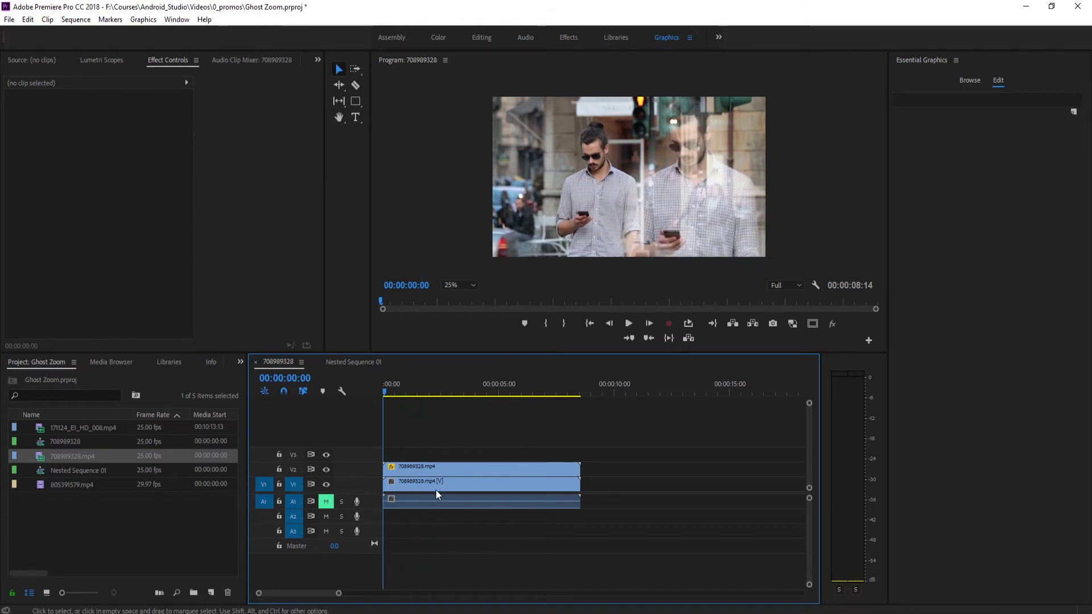
left_click(326, 469)
left_click(326, 470)
key("space")
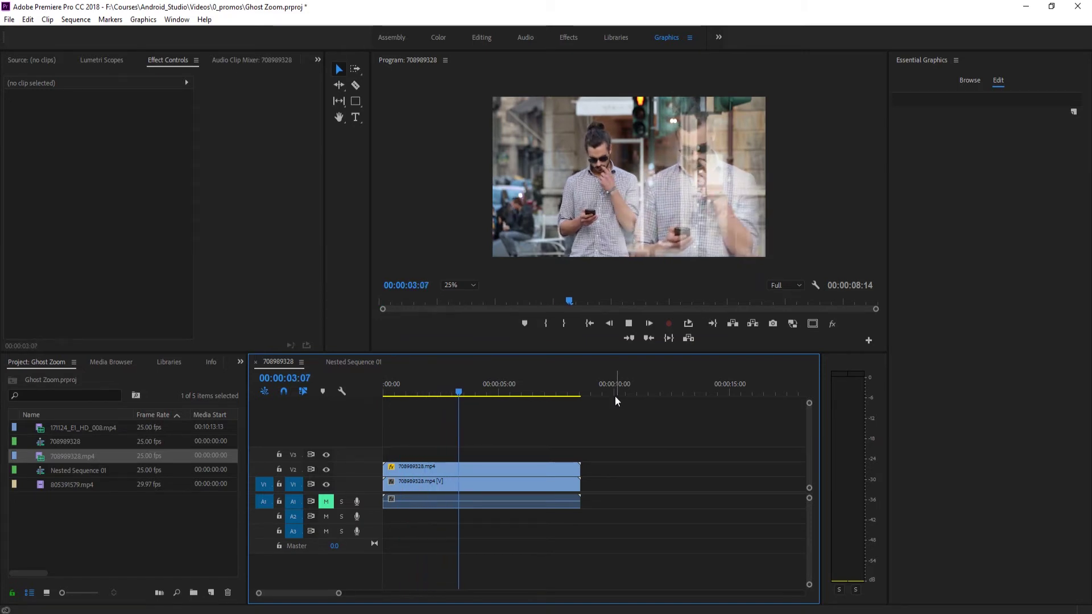
key("space")
Trim the street clips to about four seconds and add 171124_E1_HD_008.mp4 after them on V1.
left_click_drag(608, 456, 484, 474)
left_click(536, 456)
left_click_drag(56, 426, 483, 484)
left_click_drag(485, 384, 487, 428)
Duplicate the cliff clip onto V2 and trim the start of both stacked copies.
left_click(534, 484)
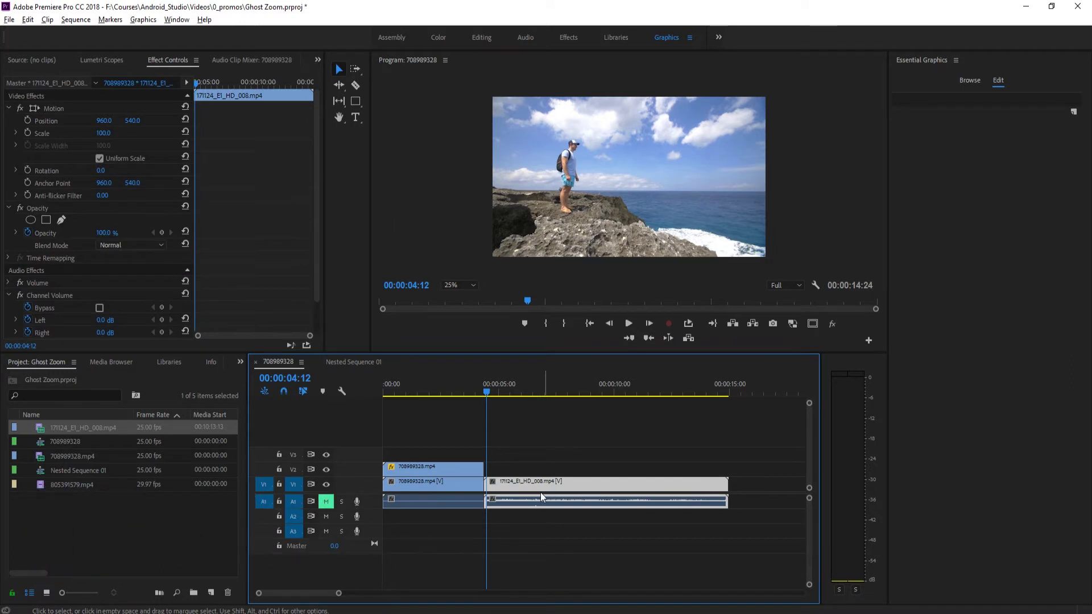
left_click_drag(535, 480, 533, 472)
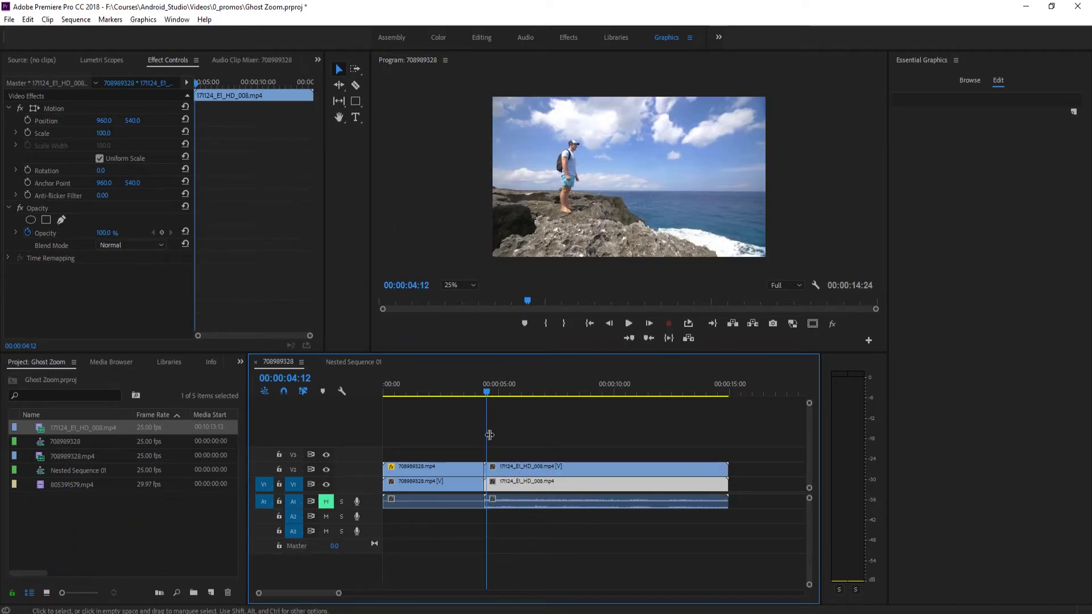
left_click_drag(490, 383, 550, 381)
left_click_drag(490, 462, 518, 474)
left_click_drag(528, 433, 504, 503)
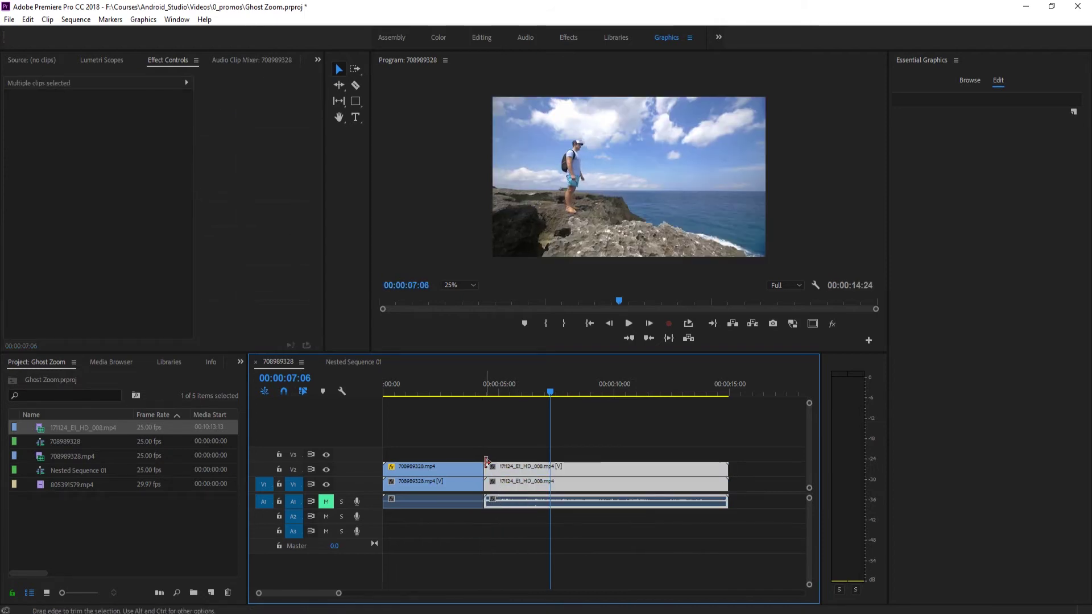
mouse_move(486, 465)
left_mouse_down()
mouse_move(558, 465)
mouse_move(500, 468)
left_mouse_up()
Snap the cliff clips to the street clips, blend the V2 copy in Screen, and scale it to 205.
left_click(487, 386)
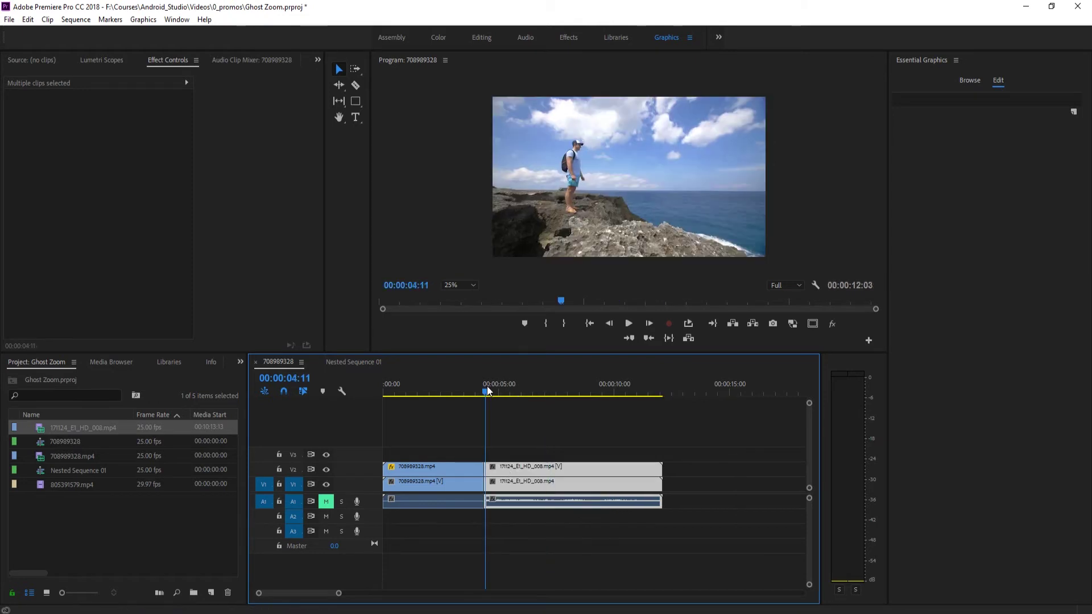
left_click(514, 464)
left_click(128, 239)
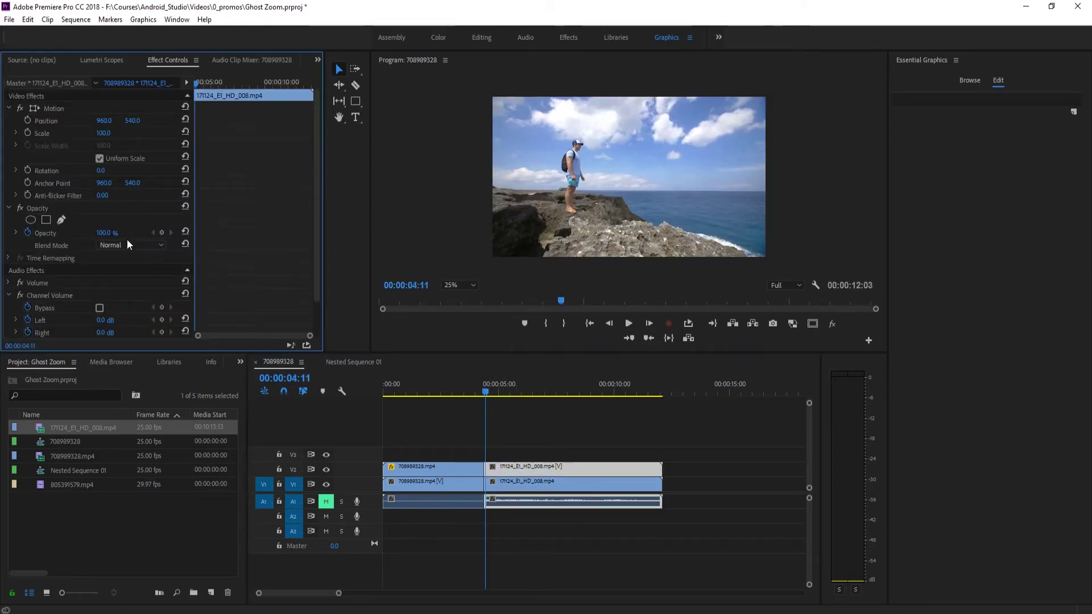
left_click(128, 244)
left_click(192, 363)
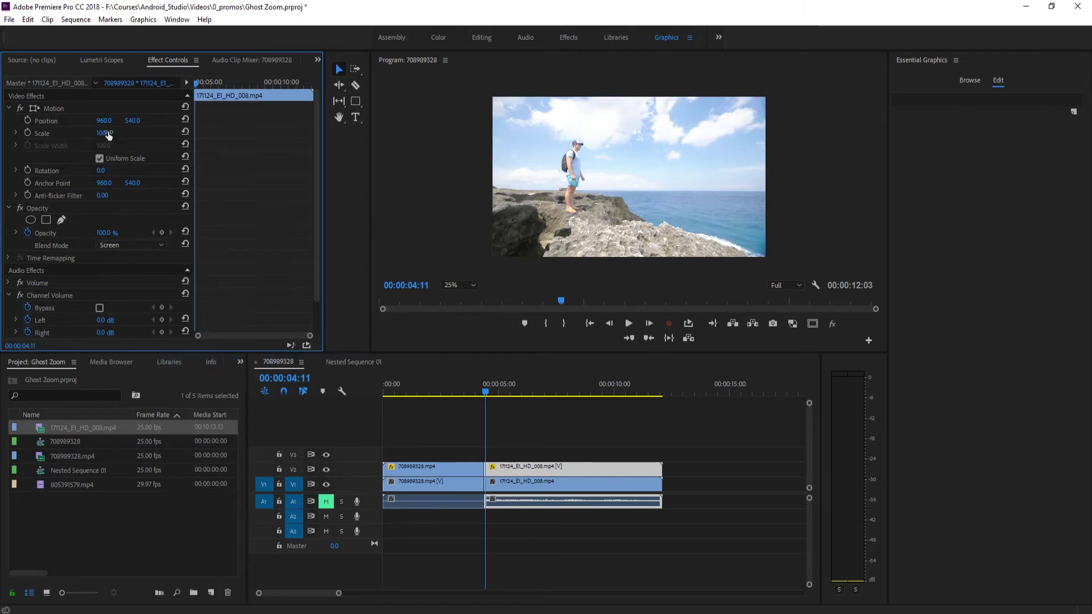
left_click_drag(103, 133, 139, 133)
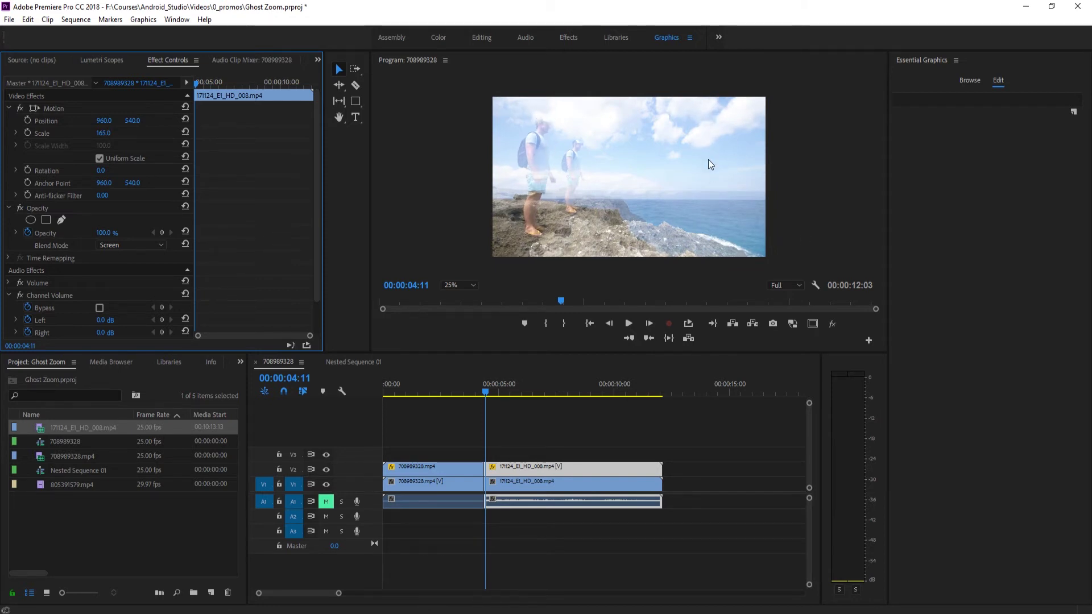
left_click_drag(110, 134, 155, 120)
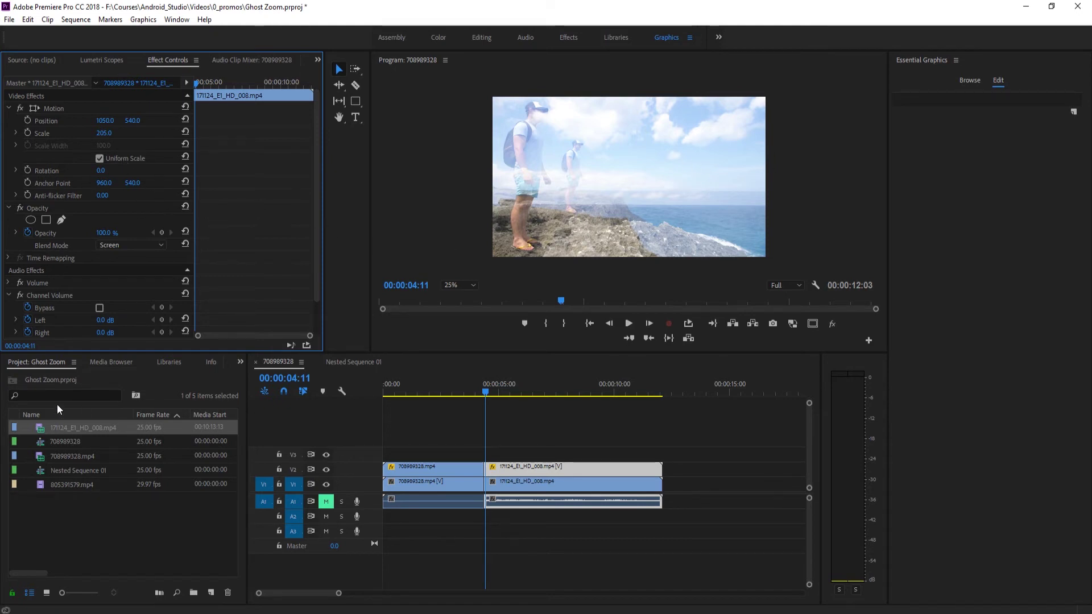
Apply Horizontal Flip to the V2 cliff copy and move it to position X 845.
left_click(240, 362)
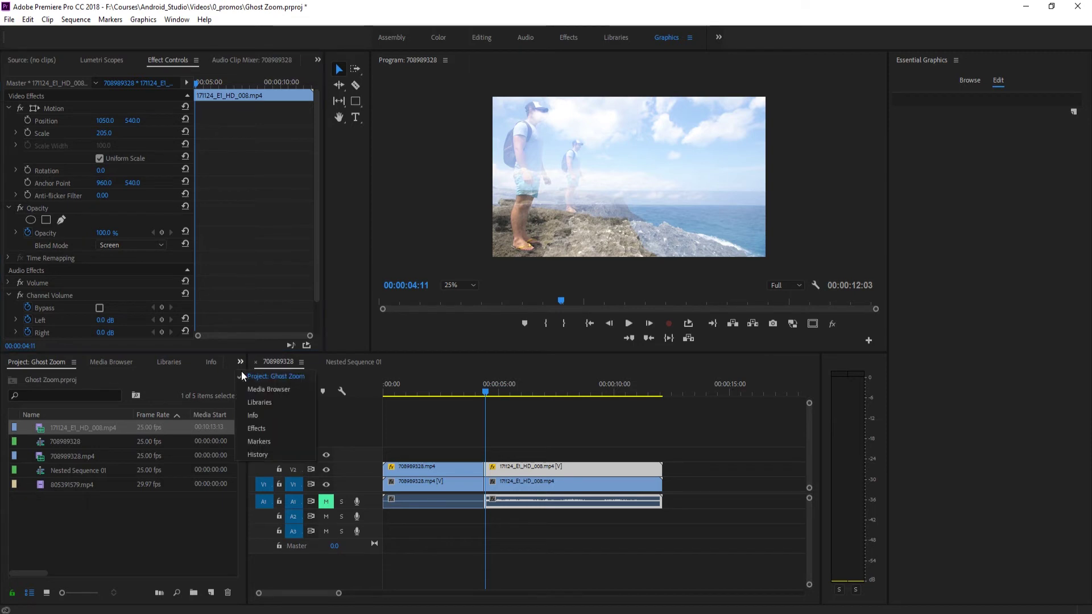
left_click(256, 428)
left_click(59, 378)
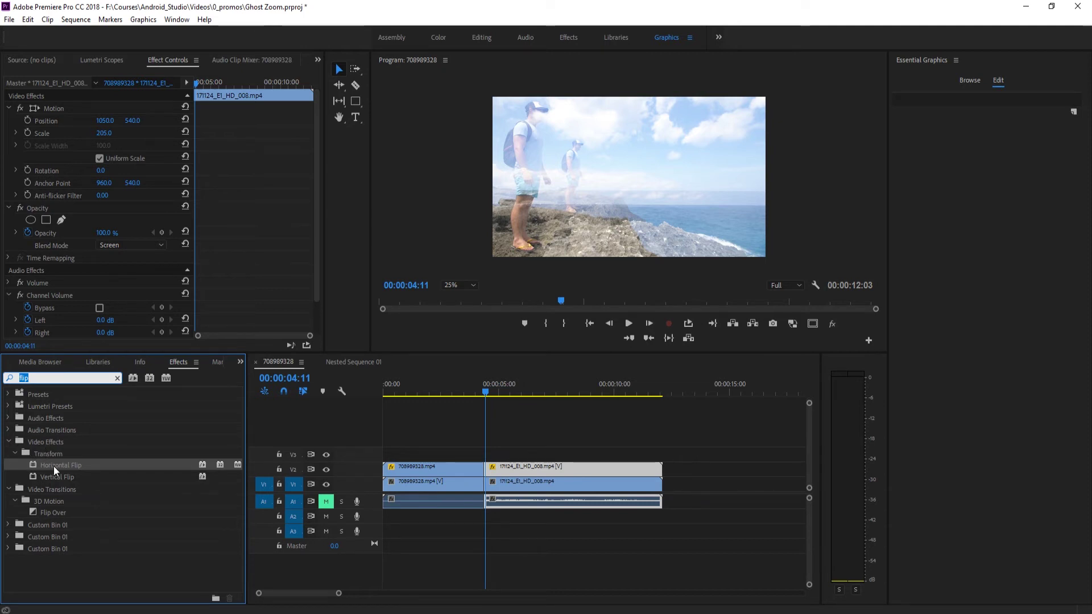
left_click_drag(54, 466, 513, 468)
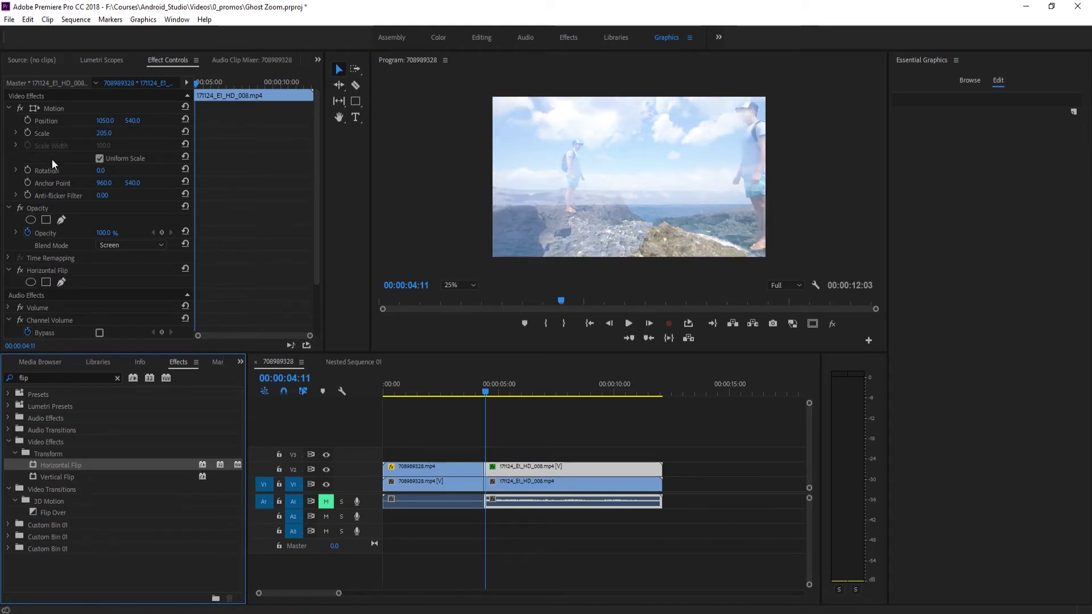
left_click(130, 121)
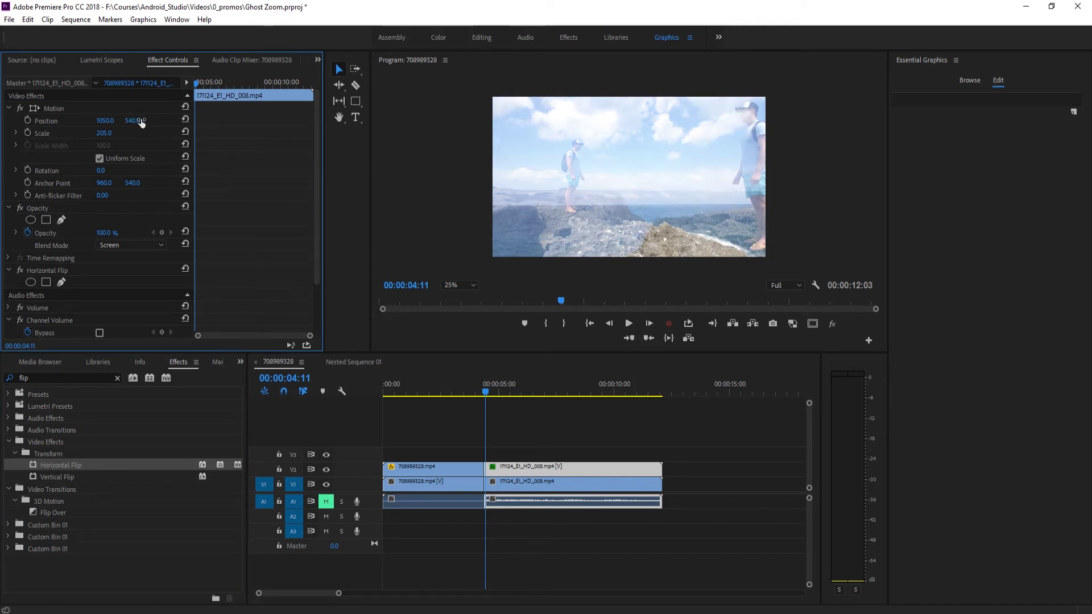
left_click_drag(112, 120, 152, 154)
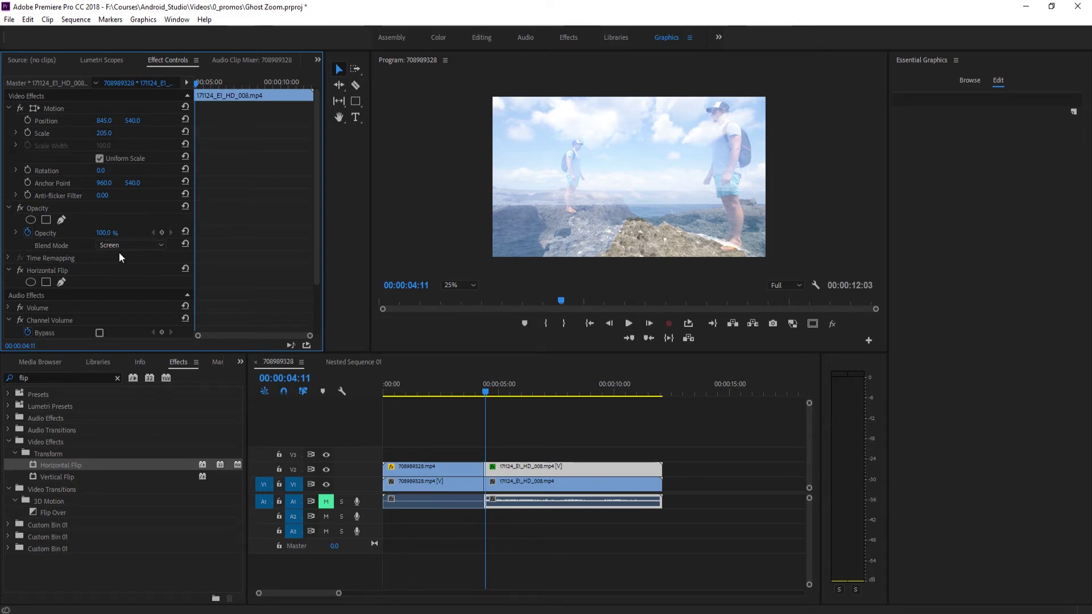
Start a pen mask on the ghost copy, tracing from below the man's feet up and around his head.
left_click(61, 220)
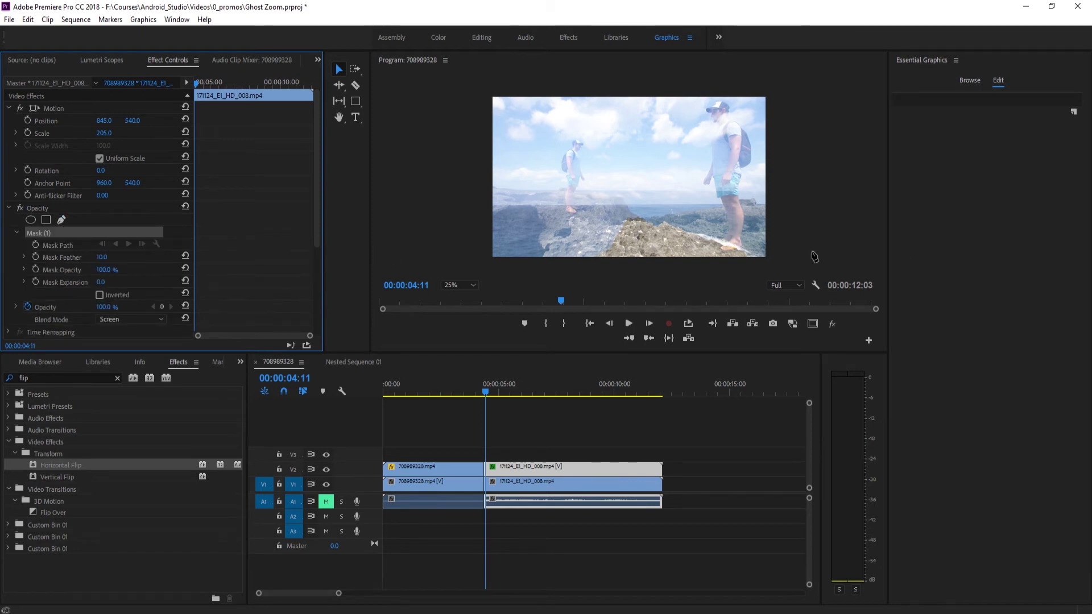
left_click(708, 264)
left_click_drag(715, 225, 716, 206)
left_click(695, 189)
left_click(700, 165)
left_click(704, 136)
left_click(705, 104)
left_click(723, 92)
left_click(738, 104)
Trace the mask down the man's right side, close it, and feather it to 64.
left_click(755, 162)
left_click(749, 181)
left_click(752, 233)
left_click(752, 257)
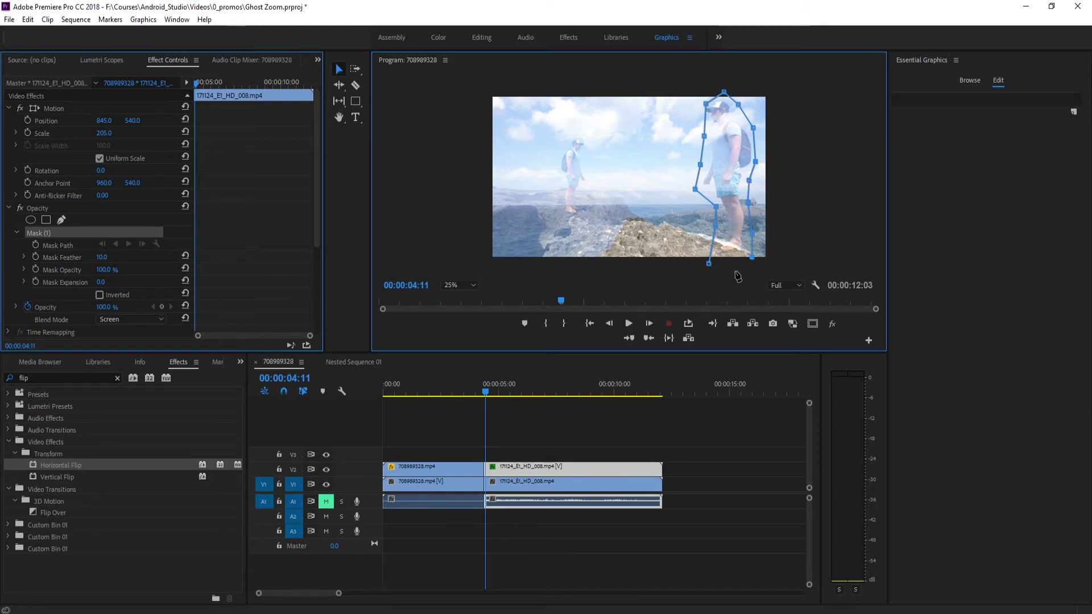
left_click(708, 262)
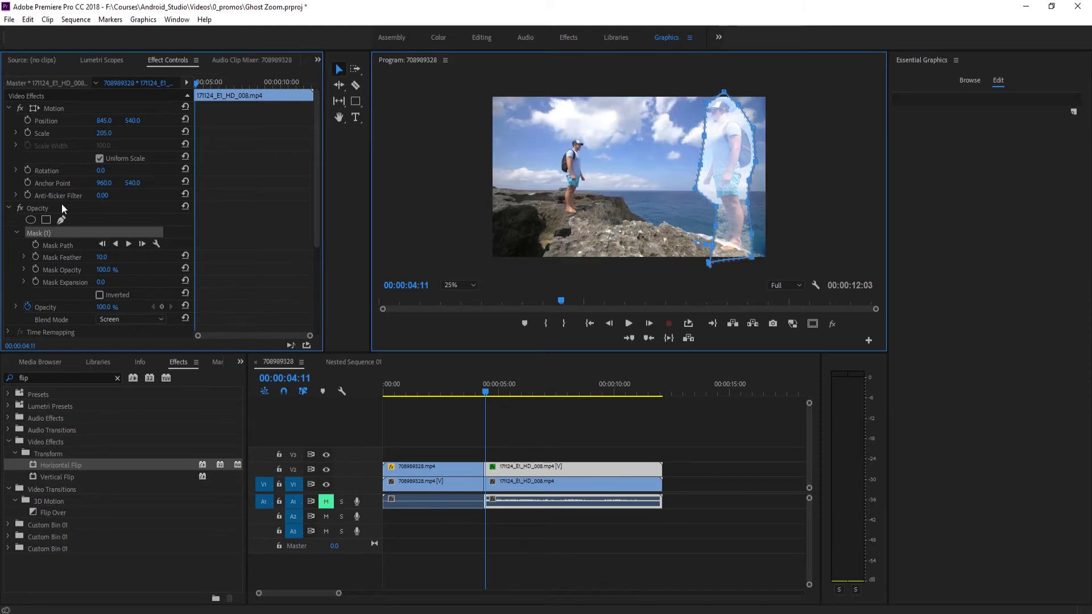
left_click_drag(100, 257, 160, 307)
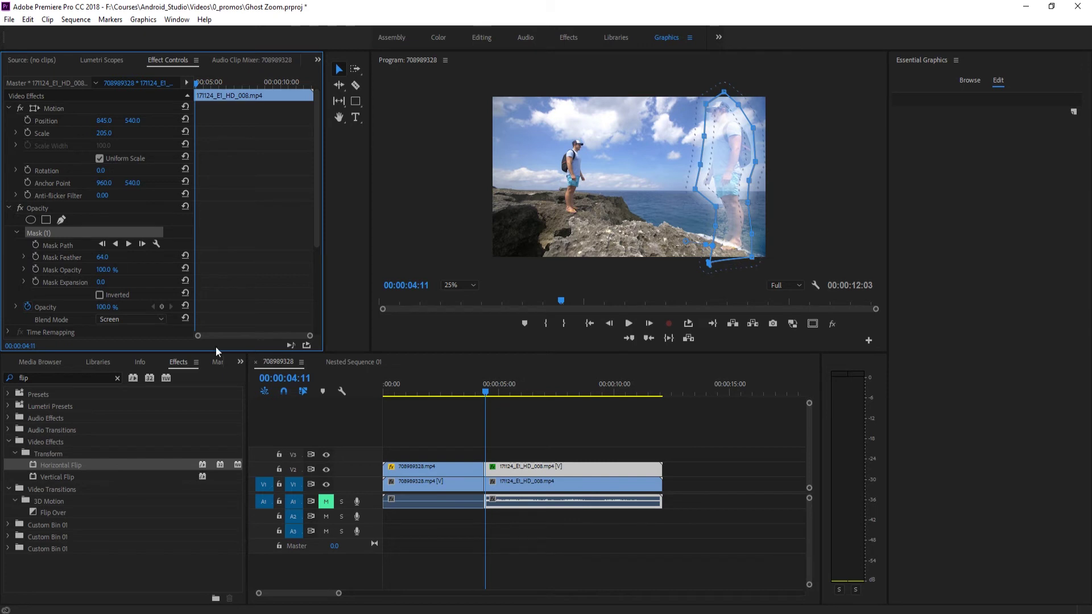
left_click(629, 443)
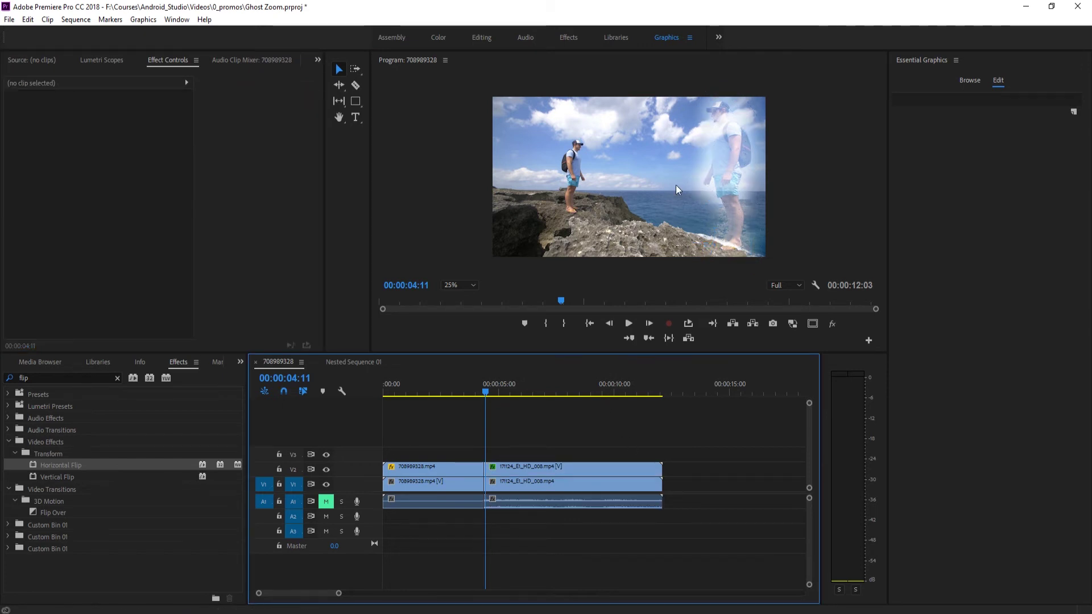
Lower the ghost's mask opacity, set expansion -32 and feather 67, then scale to 284 at 426, 703.
left_click(513, 465)
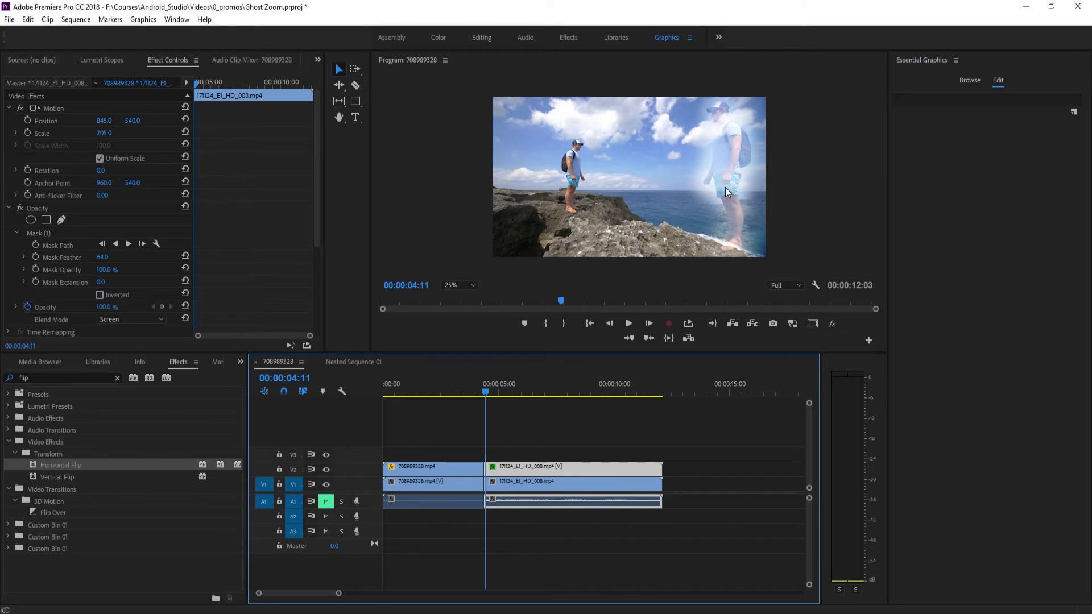
left_click_drag(104, 271, 84, 271)
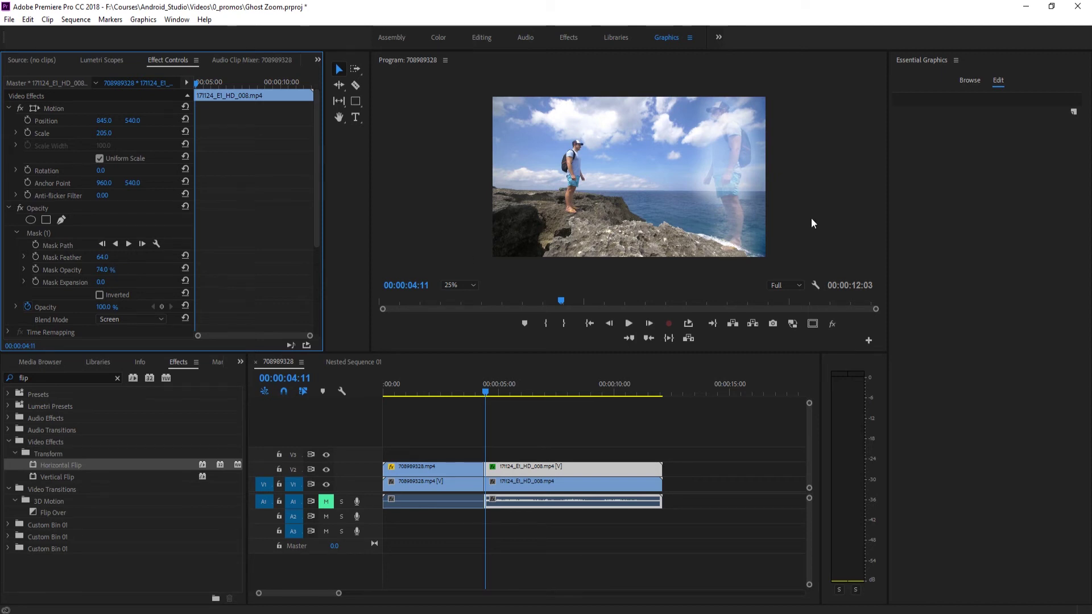
mouse_move(111, 283)
left_mouse_down()
mouse_move(94, 282)
mouse_move(113, 270)
mouse_move(97, 282)
mouse_move(111, 283)
left_mouse_up()
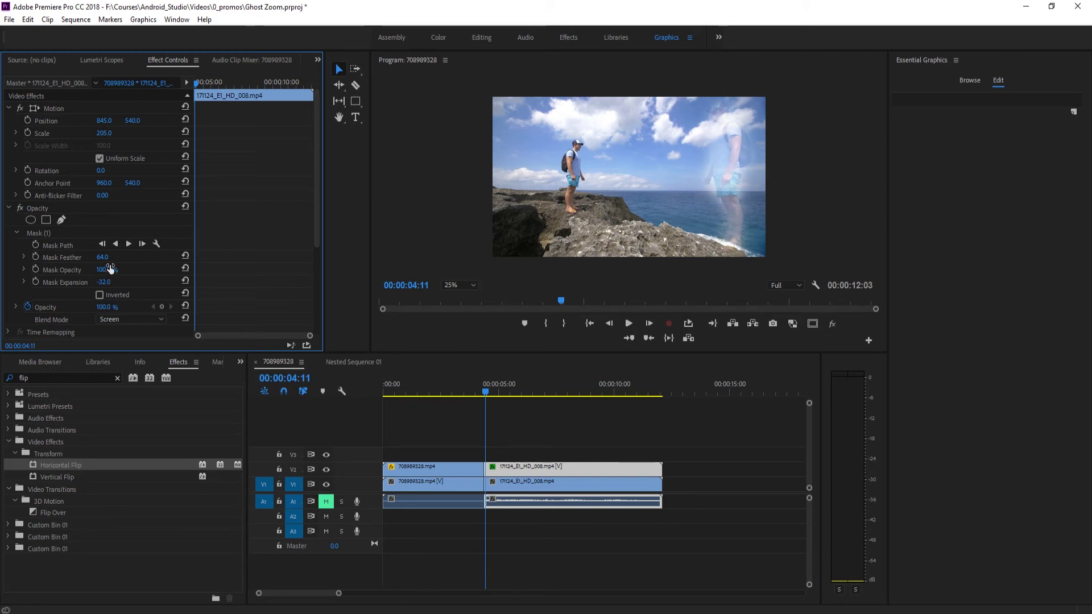
mouse_move(103, 257)
left_mouse_down()
mouse_move(79, 257)
mouse_move(100, 257)
left_mouse_up()
left_click_drag(104, 133, 229, 123)
left_click_drag(104, 121, 3, 121)
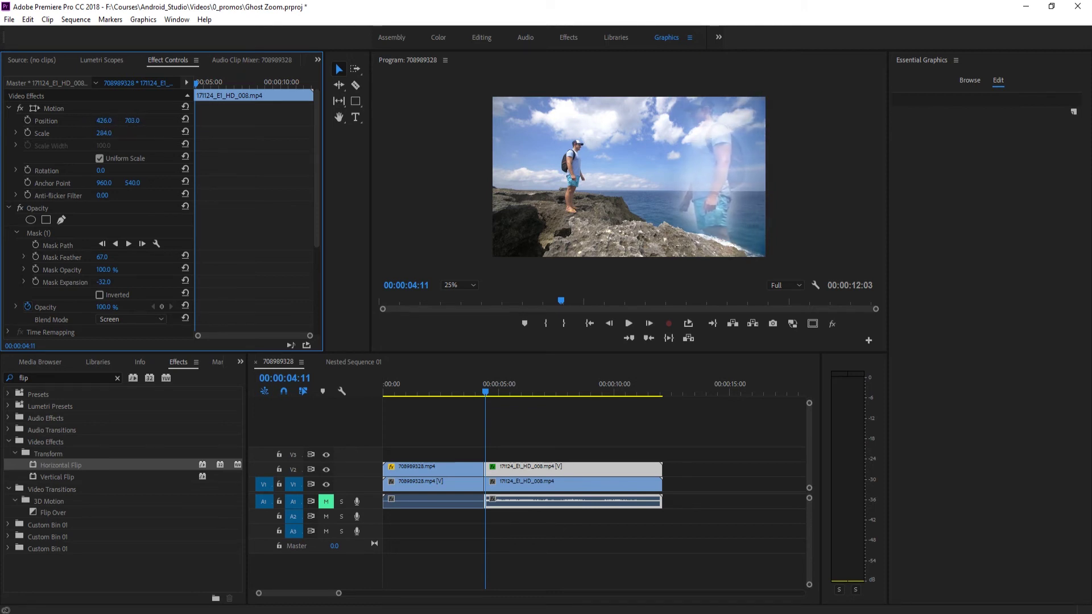
left_click(484, 388)
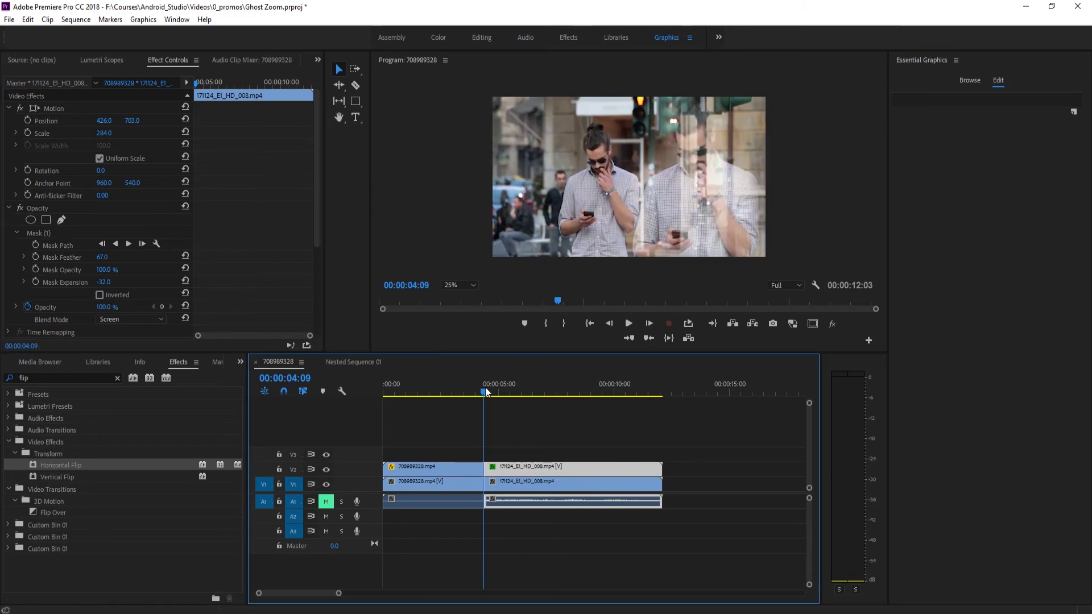
key("space")
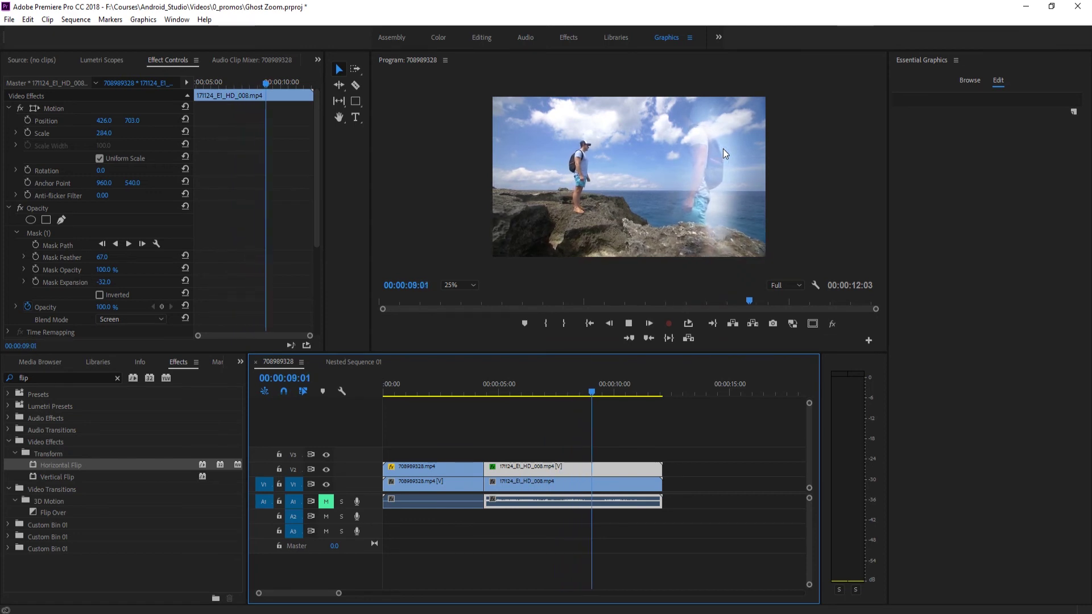
left_click_drag(563, 387, 487, 380)
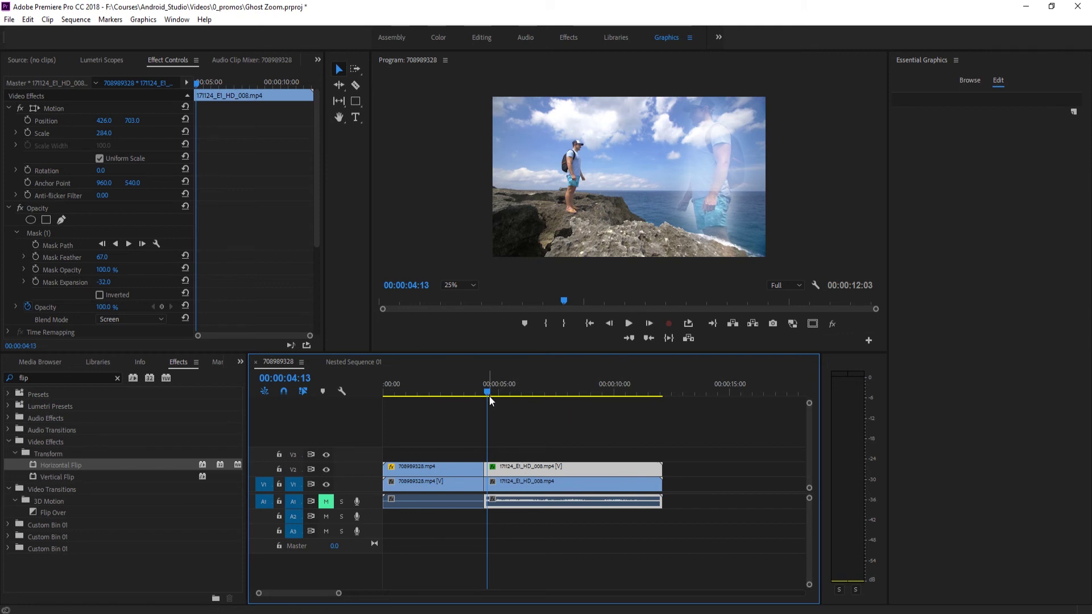
Keyframe the ghost's Position at 4:13 (426, 703) and at 10:02 (629, 730).
left_click(27, 121)
left_click_drag(493, 390, 616, 391)
left_click_drag(104, 120, 145, 124)
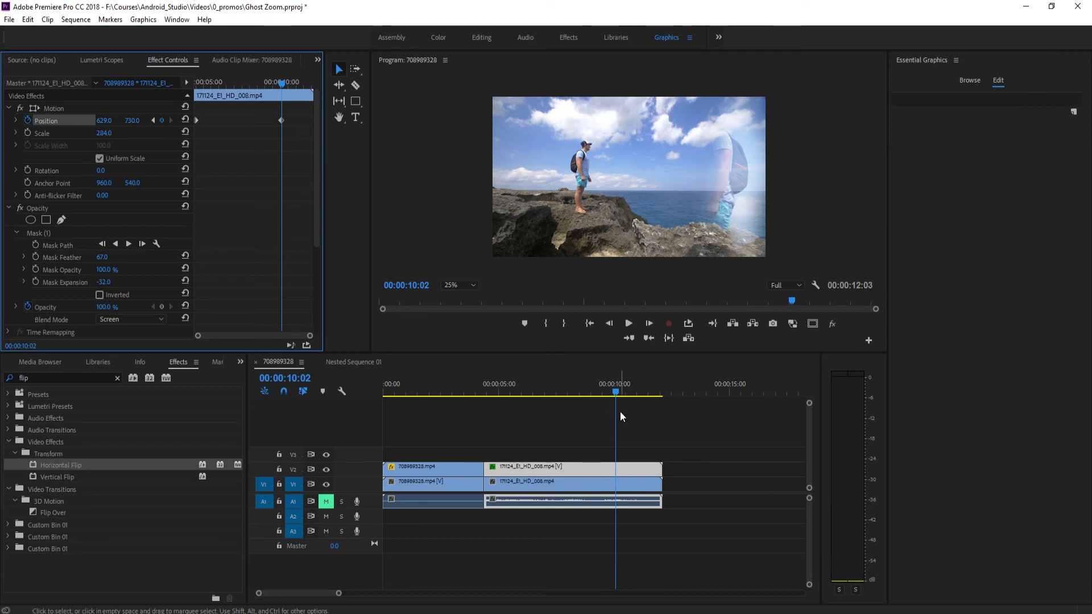
Scrub back to the first Position keyframe and preview the ghost drifting right across the shot.
left_click_drag(614, 390, 493, 393)
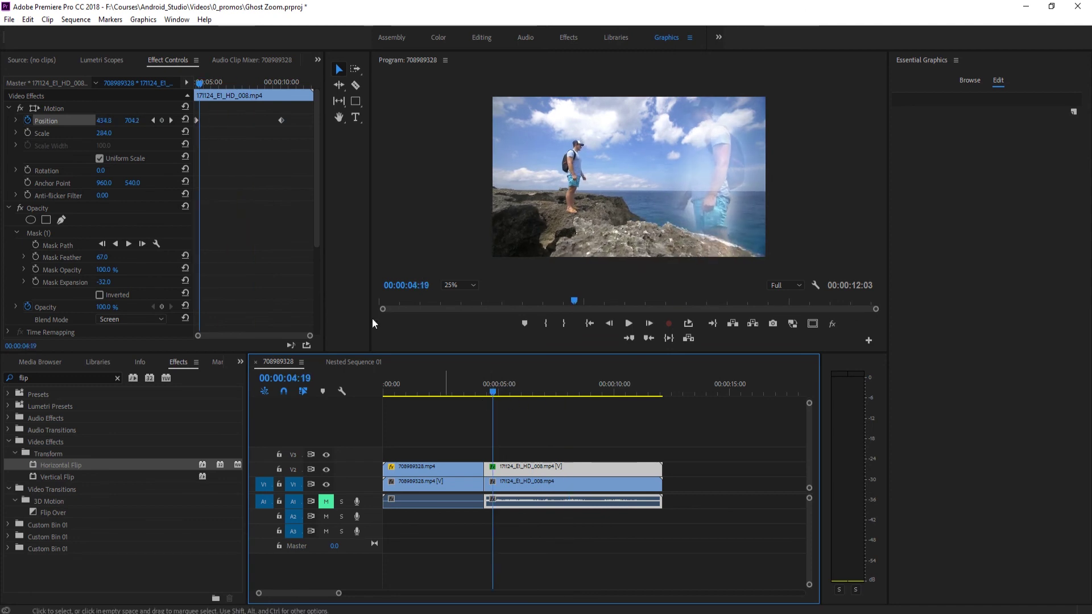
left_click(153, 119)
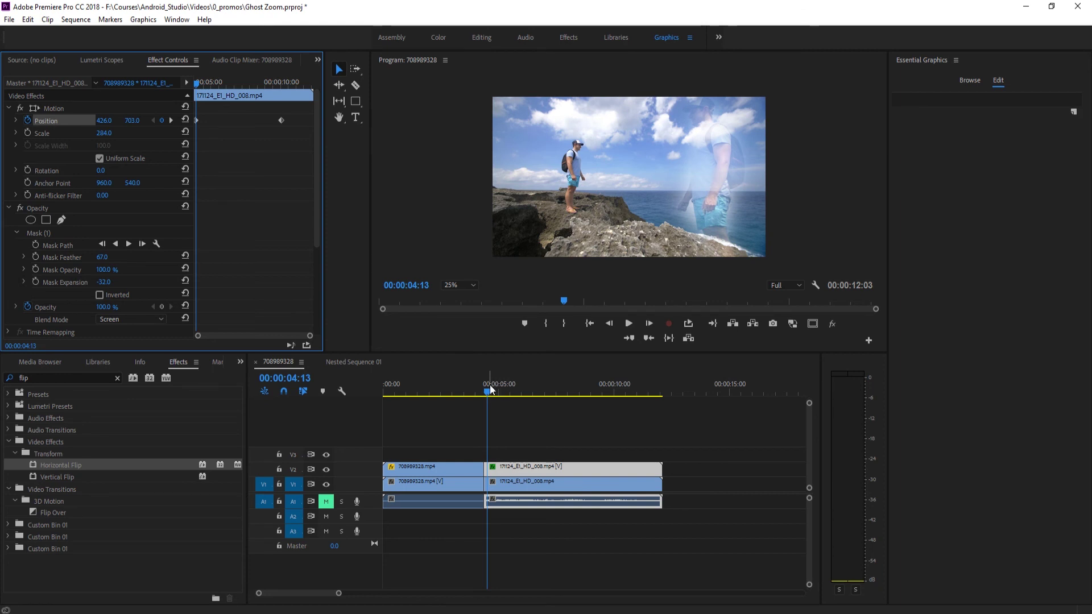
left_click_drag(479, 387, 578, 398)
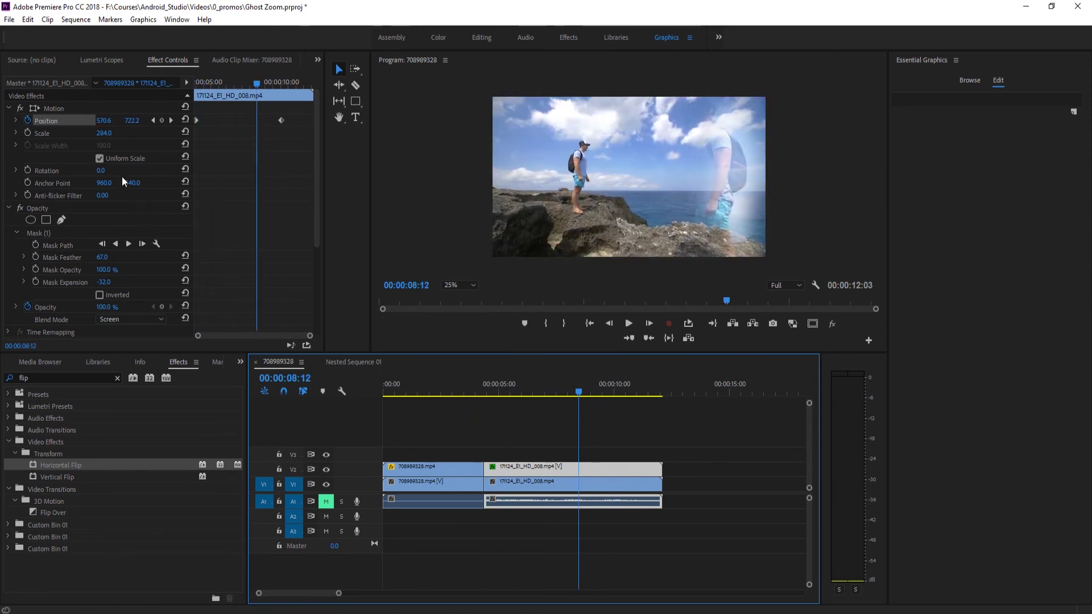
Add a Mask Path keyframe for Mask (1) at 4:13, then go to the 10:02 Position keyframe.
scroll(141, 258, "down", 1)
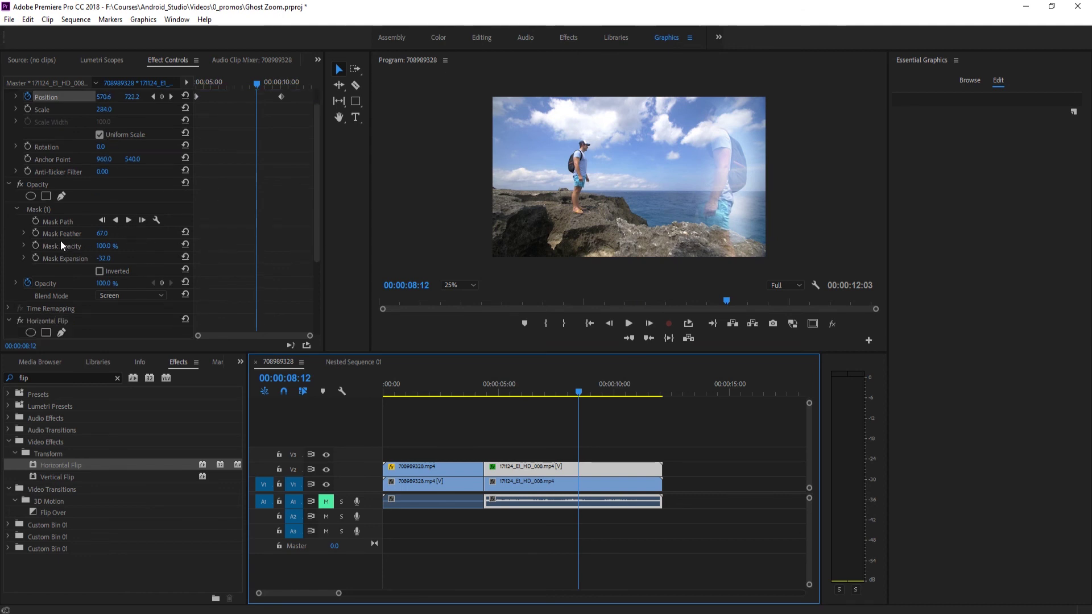
left_click(50, 208)
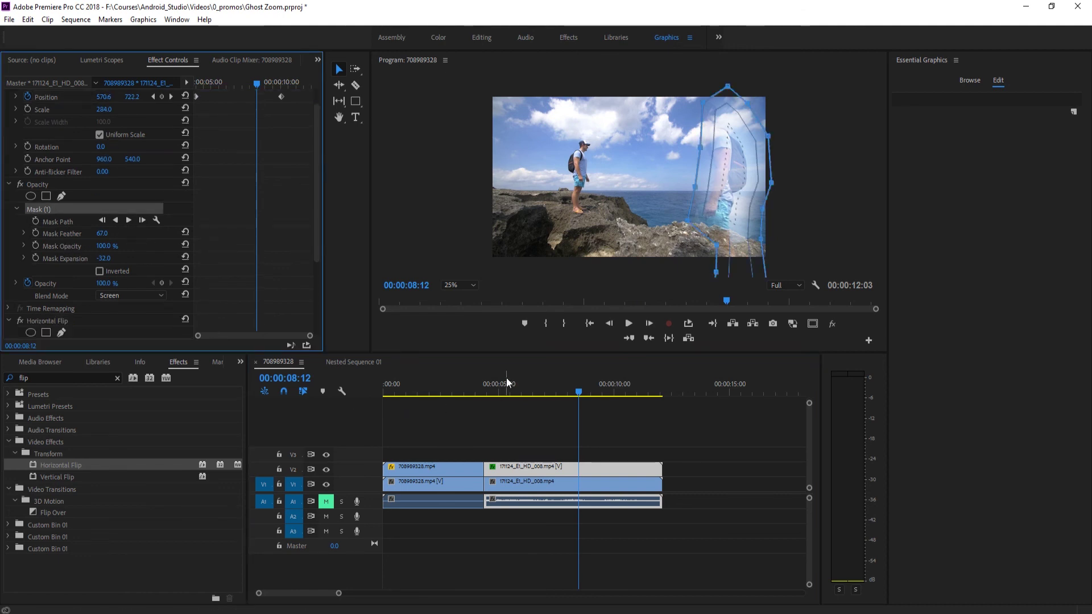
left_click(154, 97)
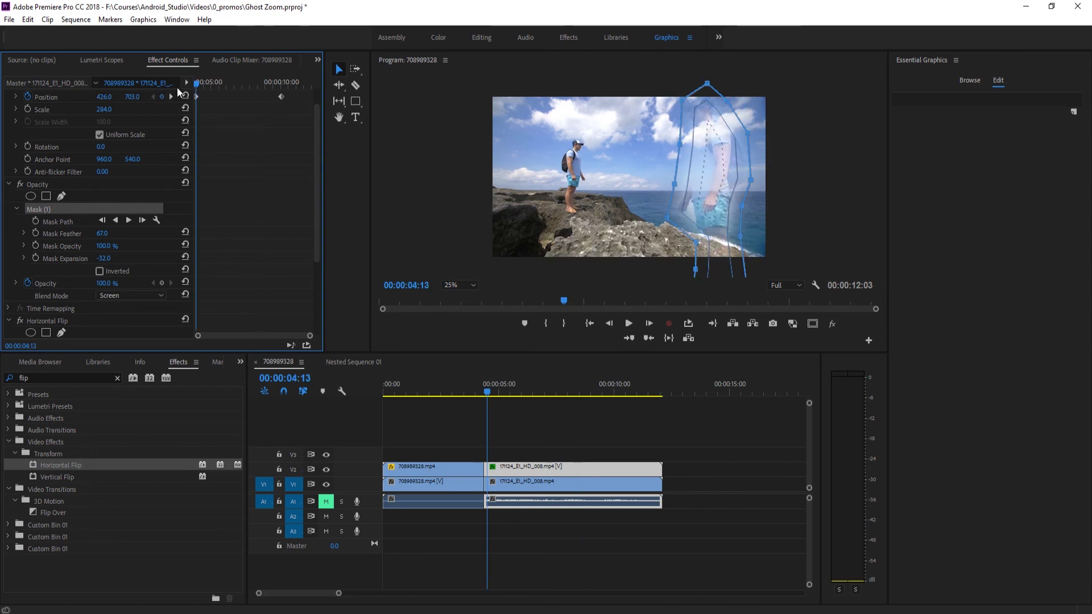
left_click(36, 222)
scroll(175, 107, "up", 2)
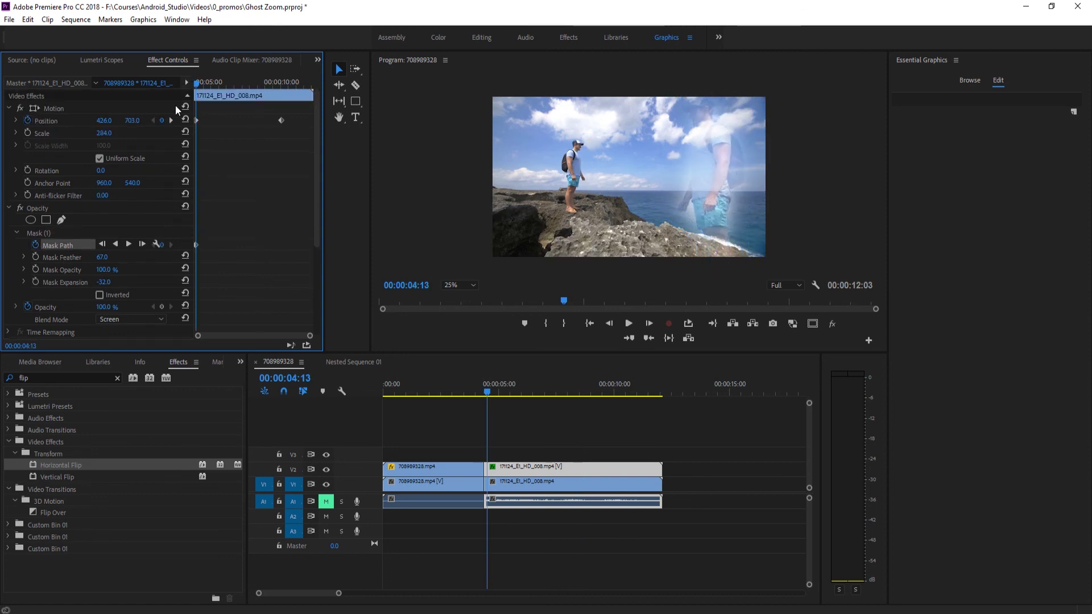
left_click(171, 121)
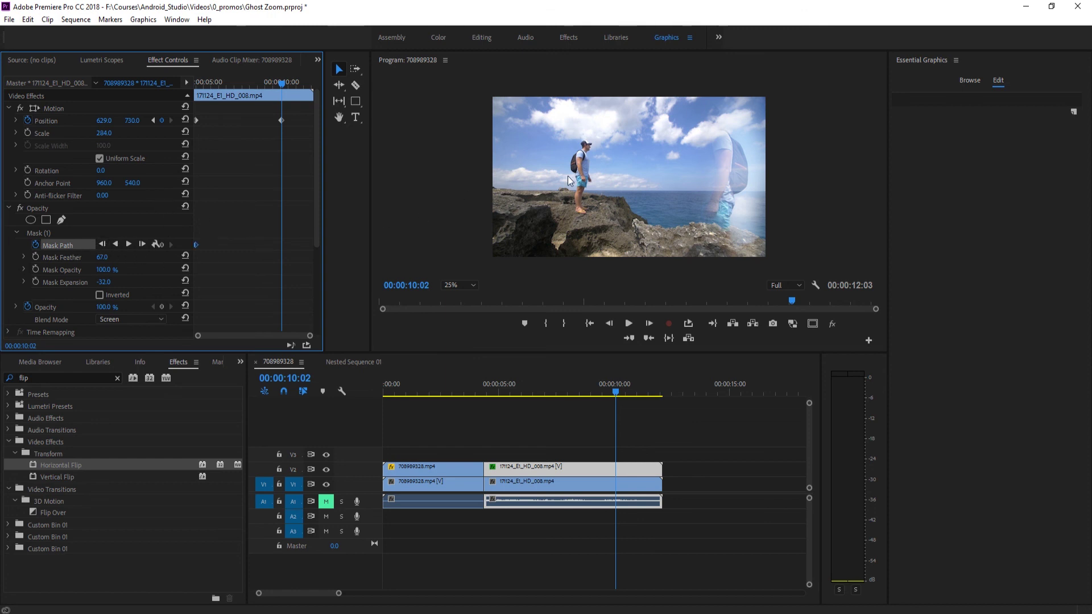
At 10:02, shift Mask (1) in the Program monitor to follow the drifted ghost.
left_click(81, 232)
left_click_drag(740, 135, 711, 130)
left_click_drag(615, 382, 515, 398)
Deselect the clip and play back the finished ghost zoom effect.
left_click(554, 435)
key("space")
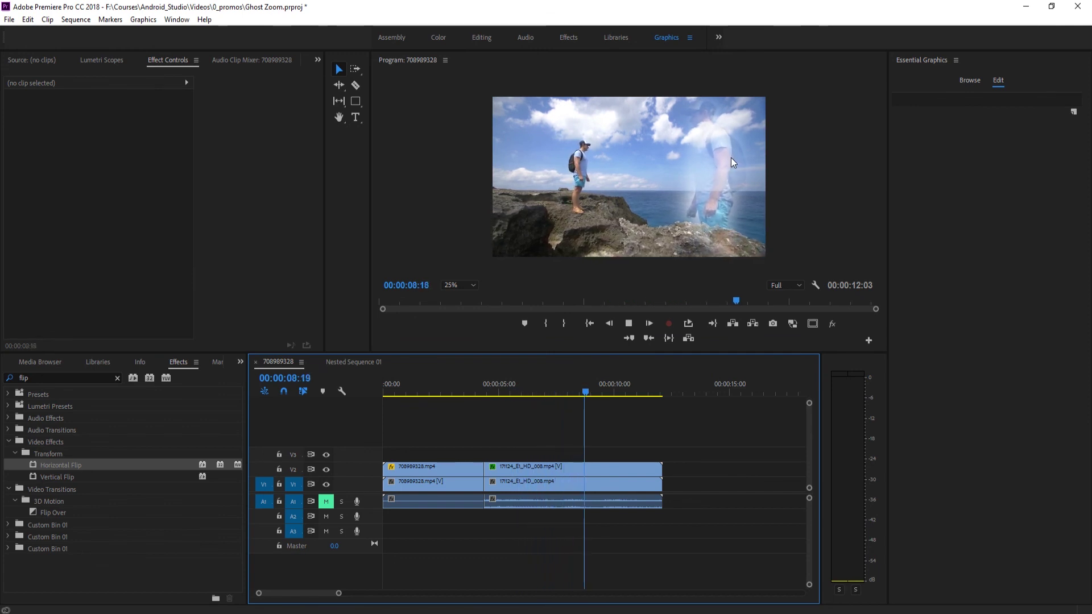
key("space")
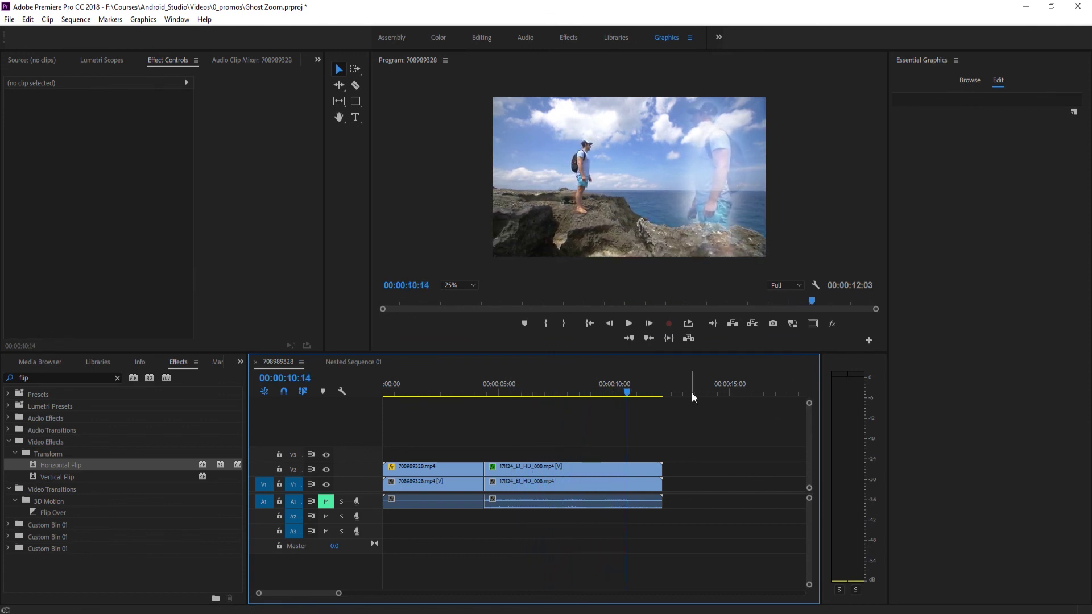